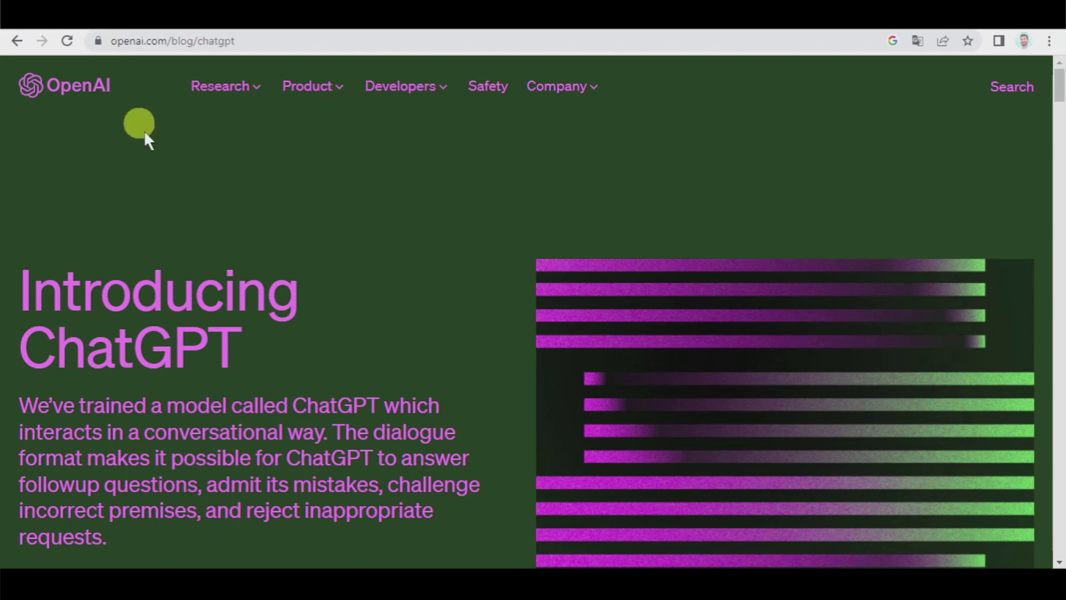
# - Open ChatGPT from the announcement page and log in to the OpenAI account
pyautogui.scroll(-4, 156, 167)
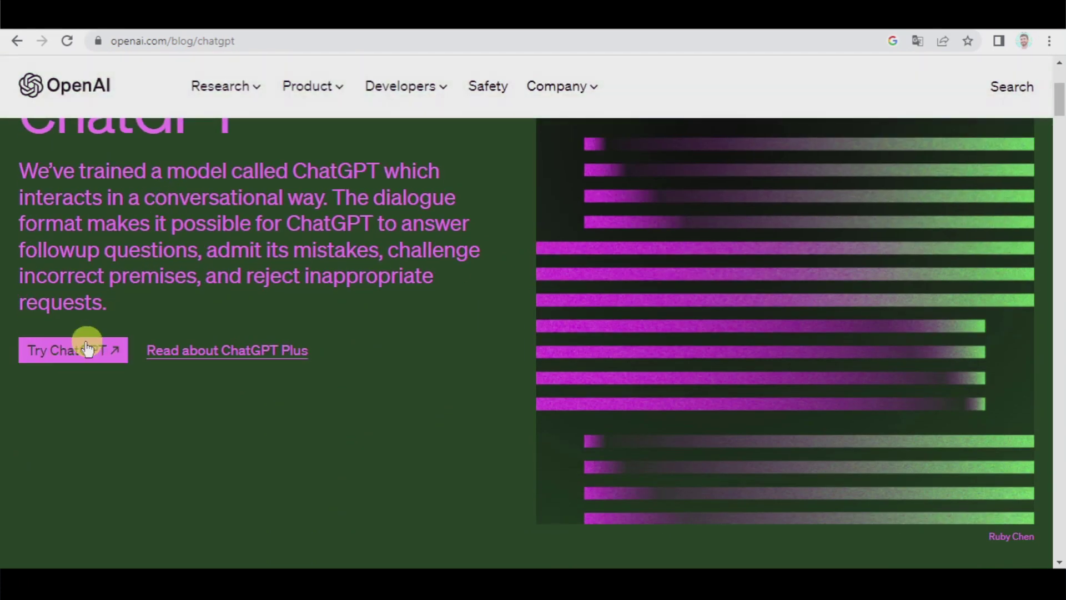
pyautogui.click(86, 348)
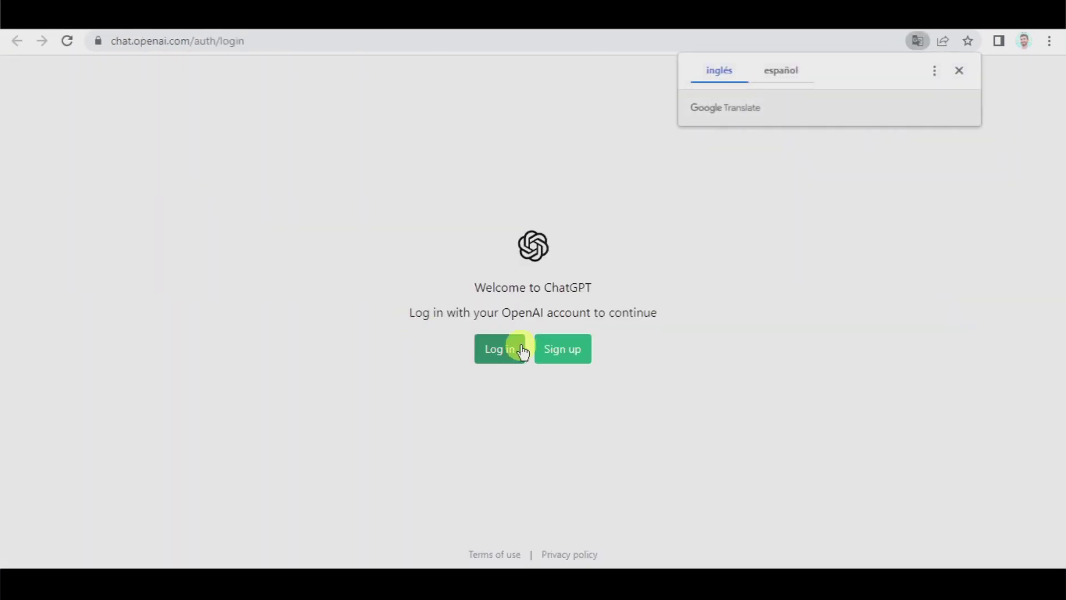
pyautogui.click(507, 353)
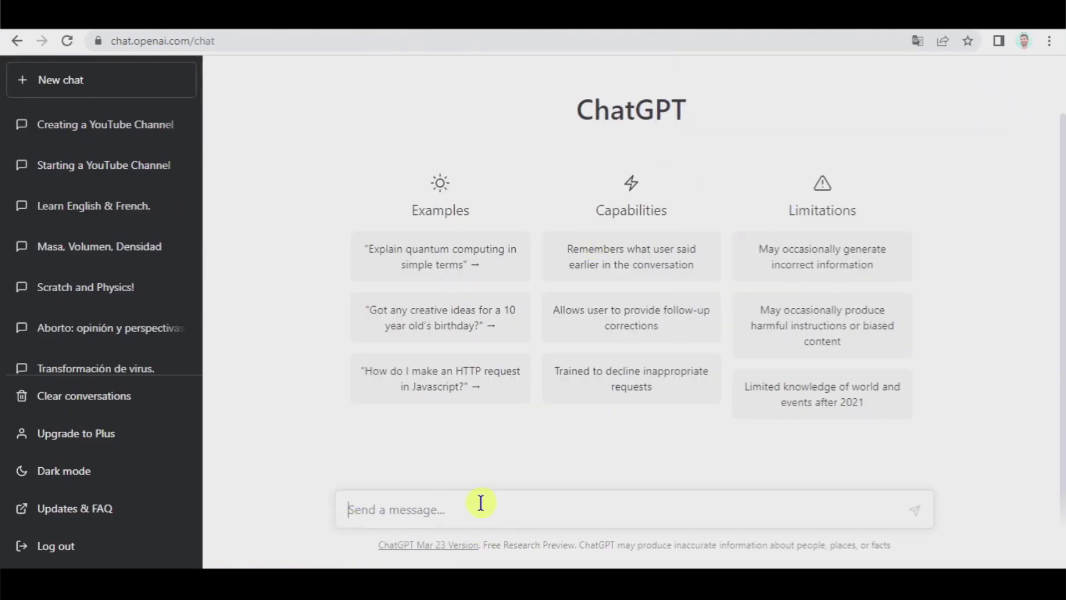
# - Ask ChatGPT for a YouTube-channel guide with introduction, three tips and conclusion, then review the reply
pyautogui.click(481, 503)
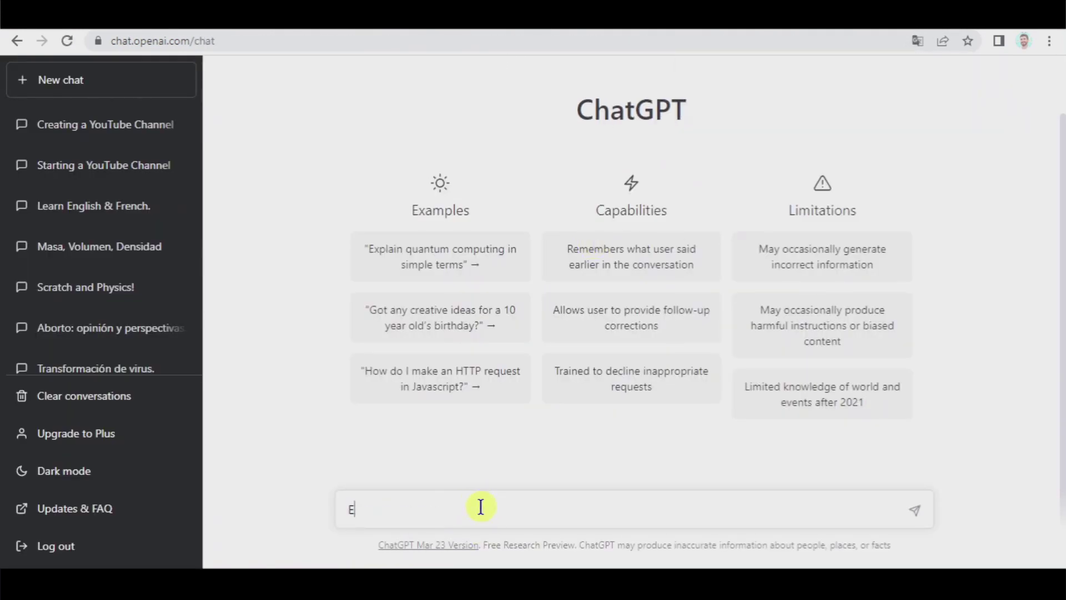
pyautogui.write('Write a text about how to start a YouTube channel. It must contain')
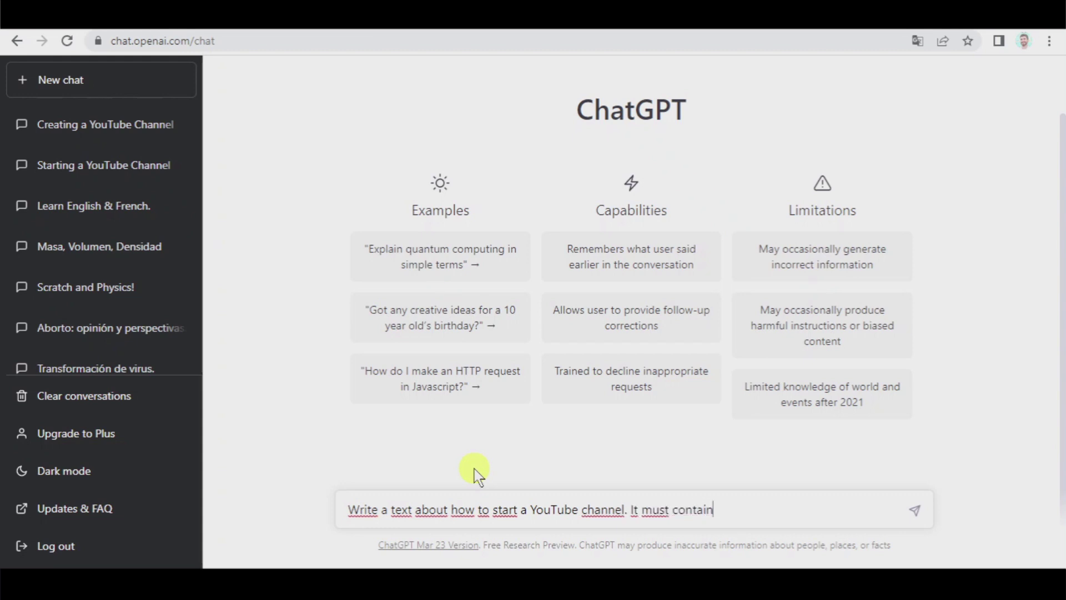
pyautogui.write('an')
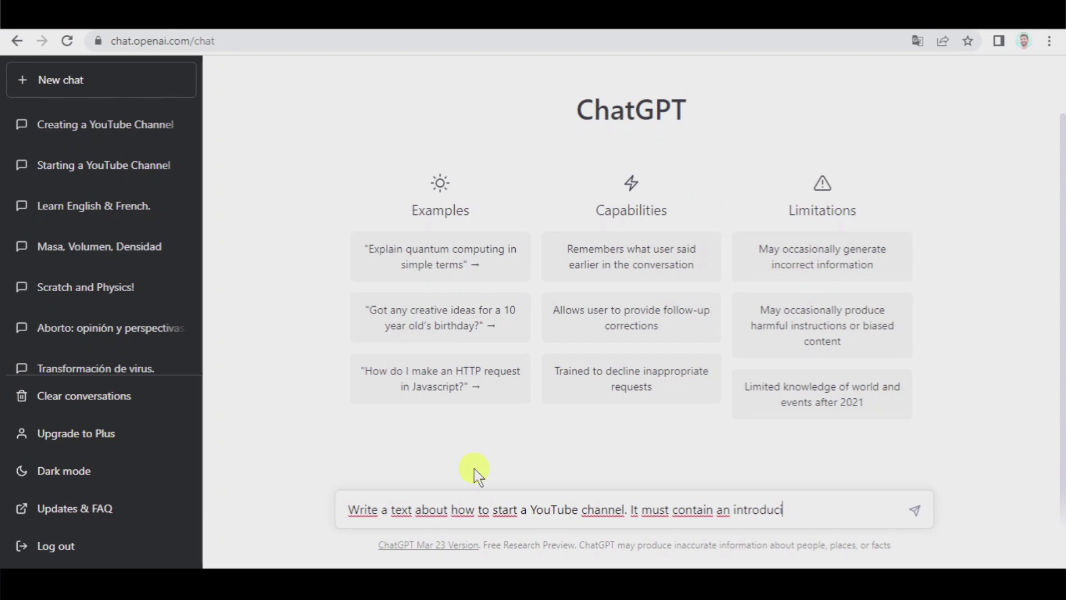
pyautogui.write(' introduction, three tips to ke')
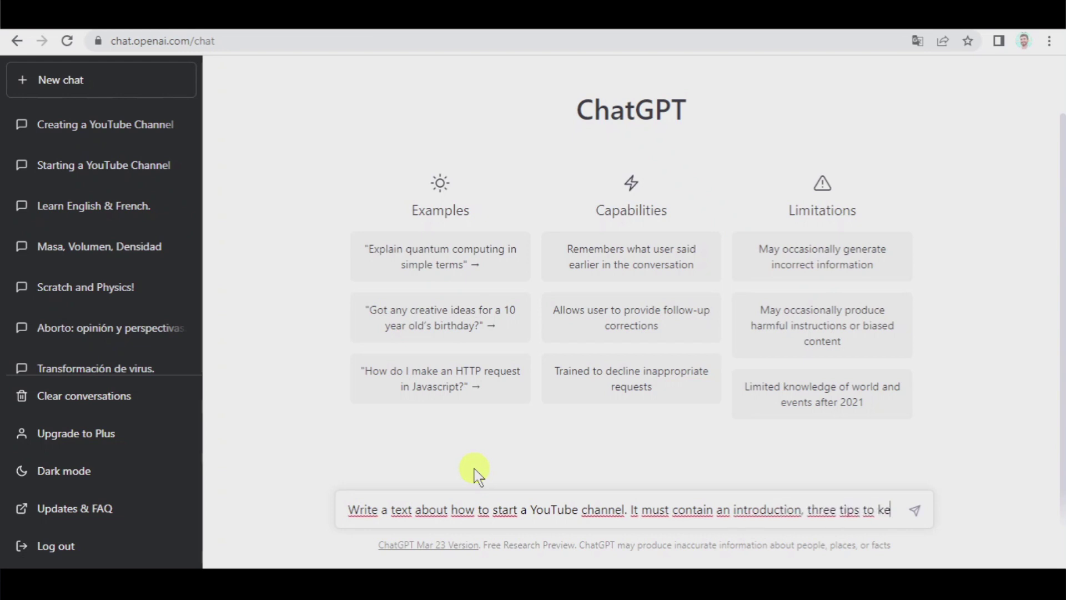
pyautogui.write('ep in mind and a conclusion.')
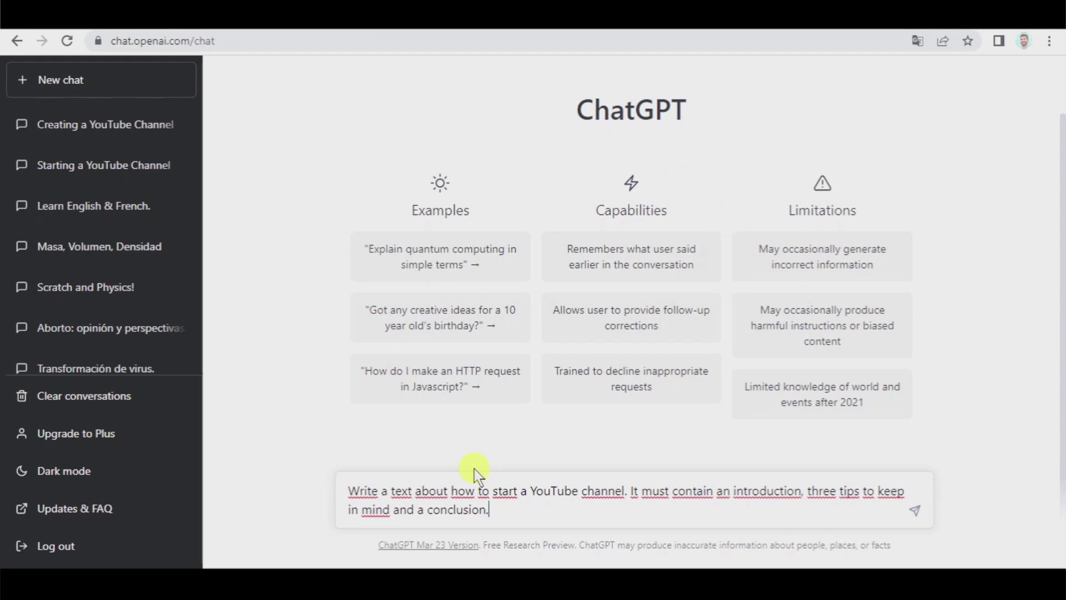
pyautogui.press('Return')
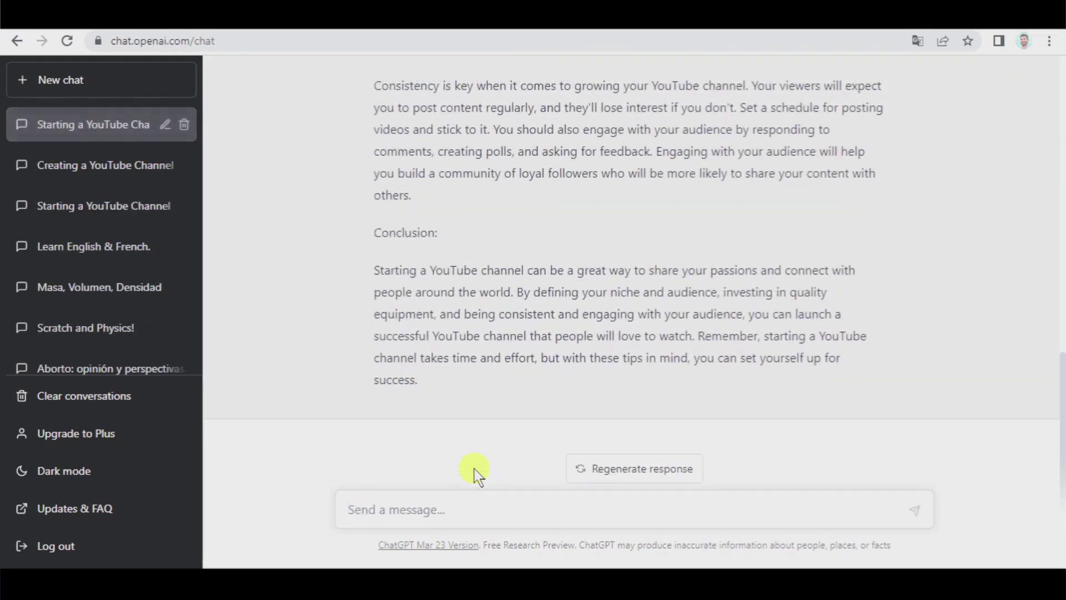
pyautogui.scroll(4, 600, 346)
pyautogui.scroll(8, 611, 347)
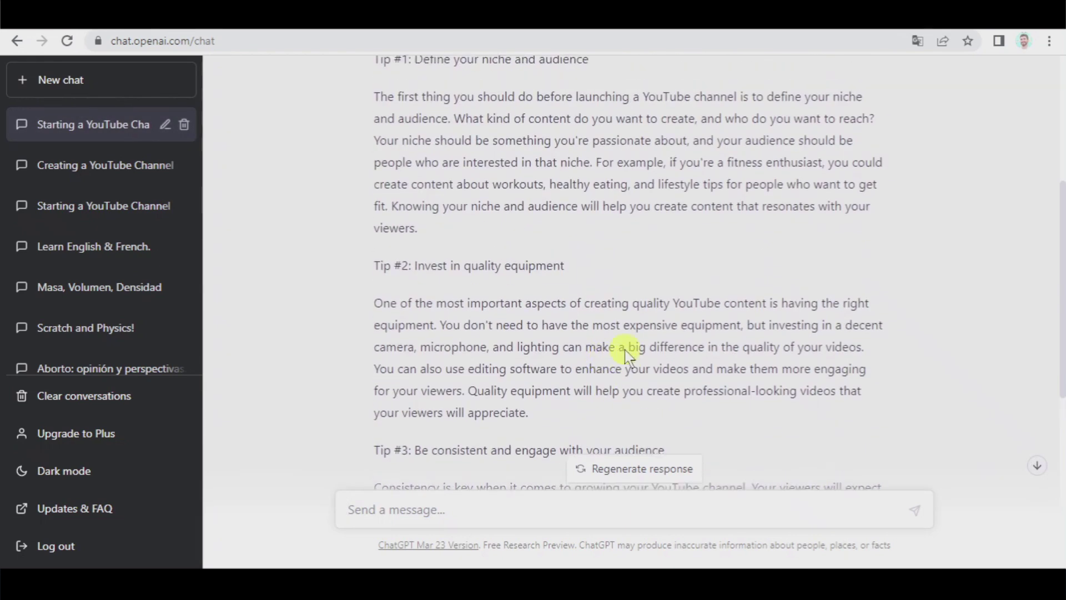
pyautogui.scroll(-12, 611, 342)
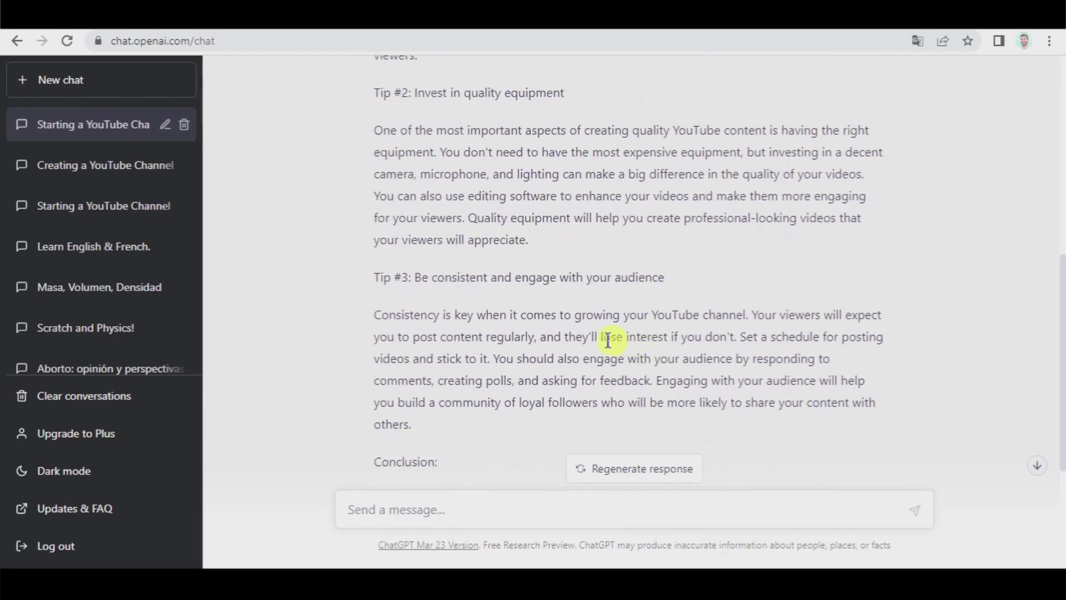
# - Return to FlexClip and sign in with a Google account
pyautogui.click(467, 28)
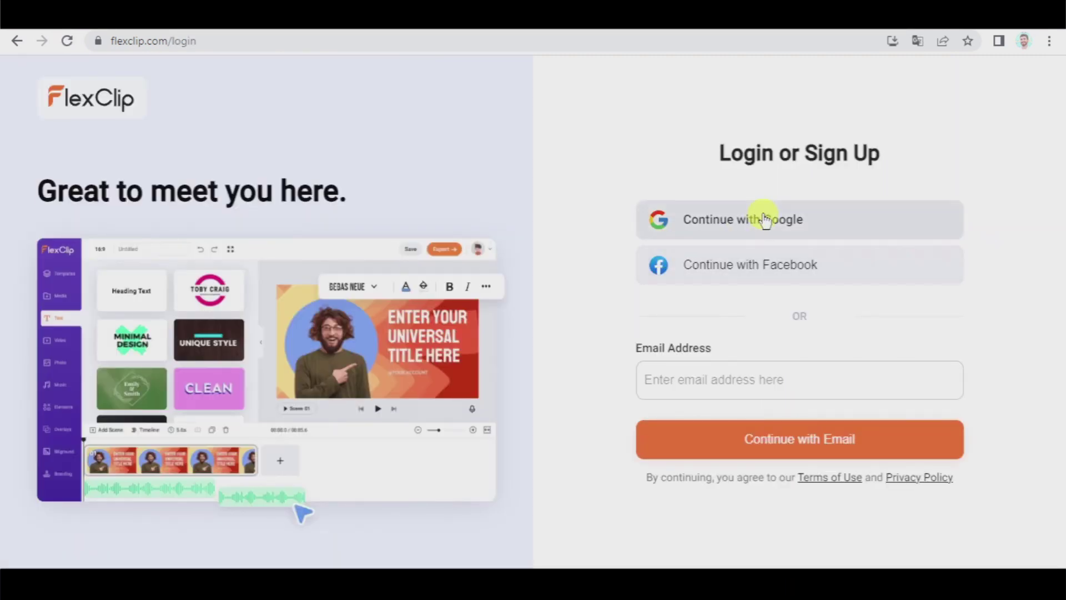
pyautogui.click(765, 220)
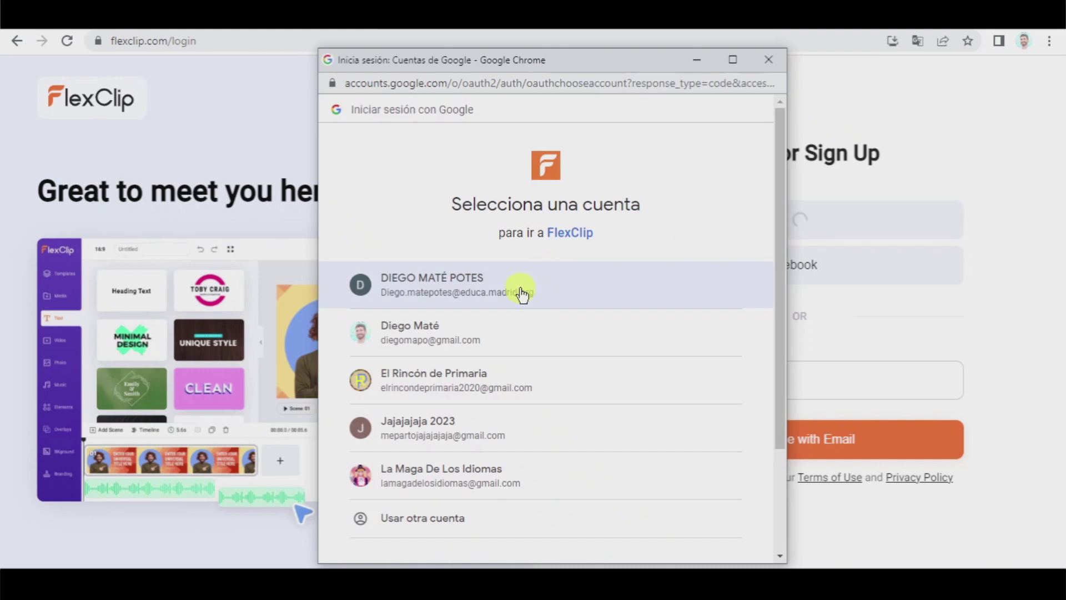
pyautogui.click(525, 293)
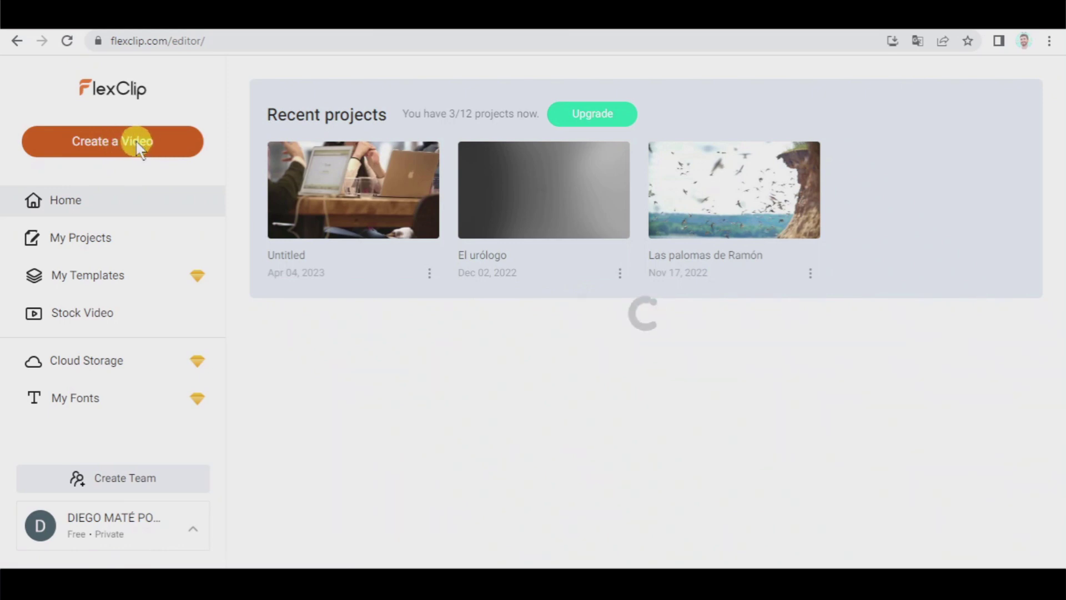
# - Create a new 16:9 video project in Timeline Mode
pyautogui.click(137, 143)
pyautogui.click(365, 434)
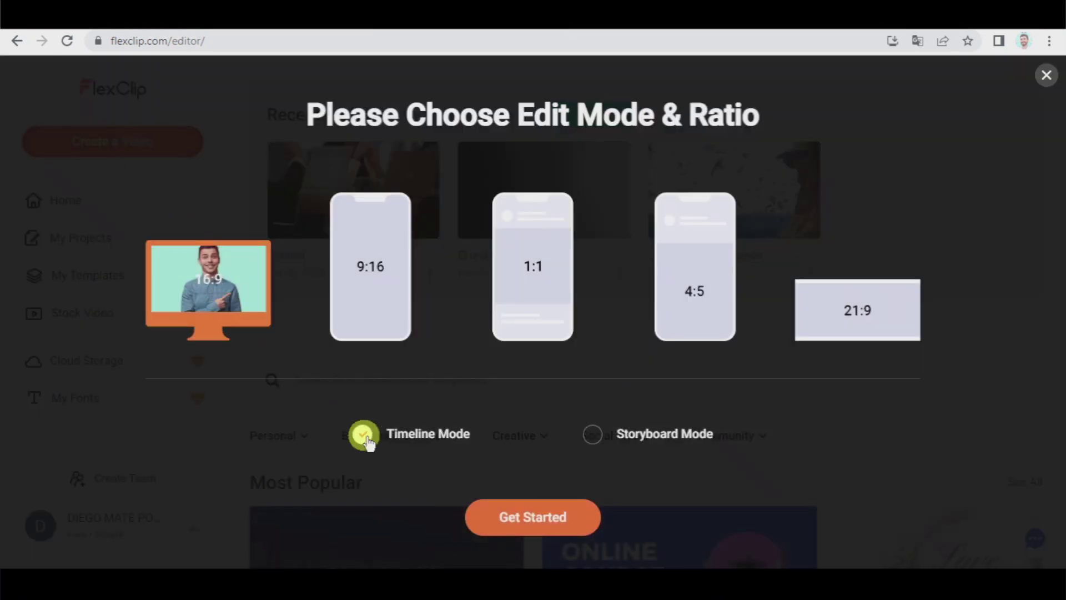
pyautogui.click(502, 518)
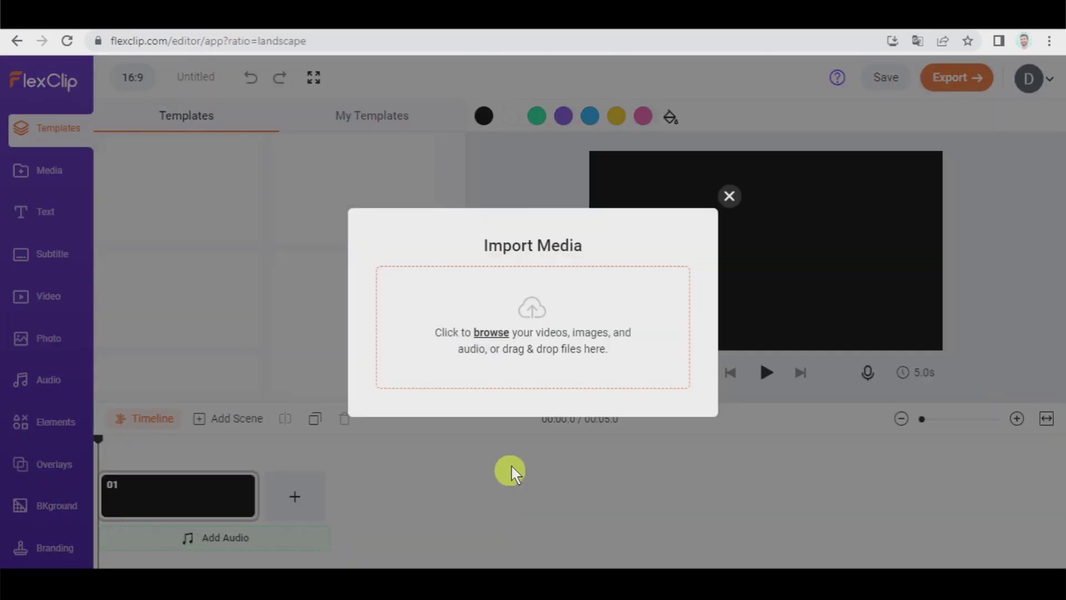
# - Dismiss Import Media and open Media > Text to Speech, ready to enter narration text
pyautogui.click(729, 196)
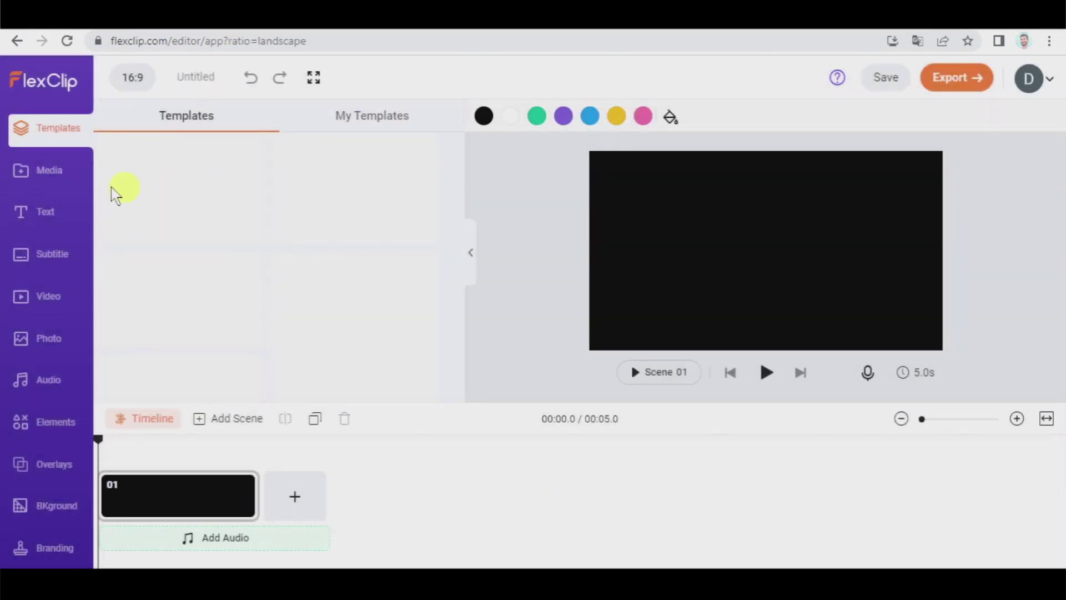
pyautogui.click(55, 172)
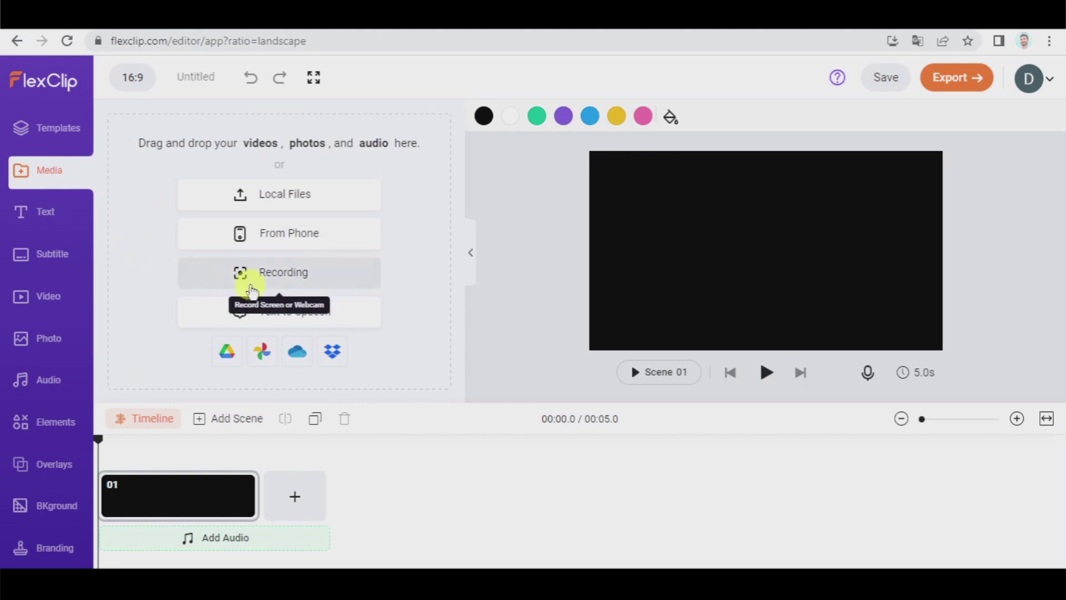
pyautogui.click(328, 314)
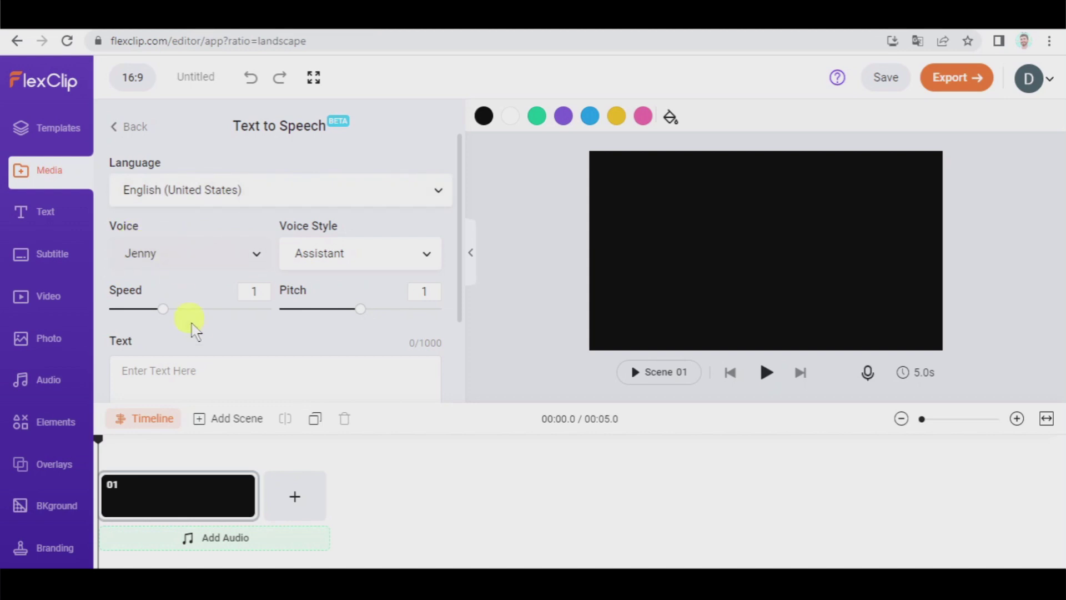
pyautogui.scroll(-2, 316, 250)
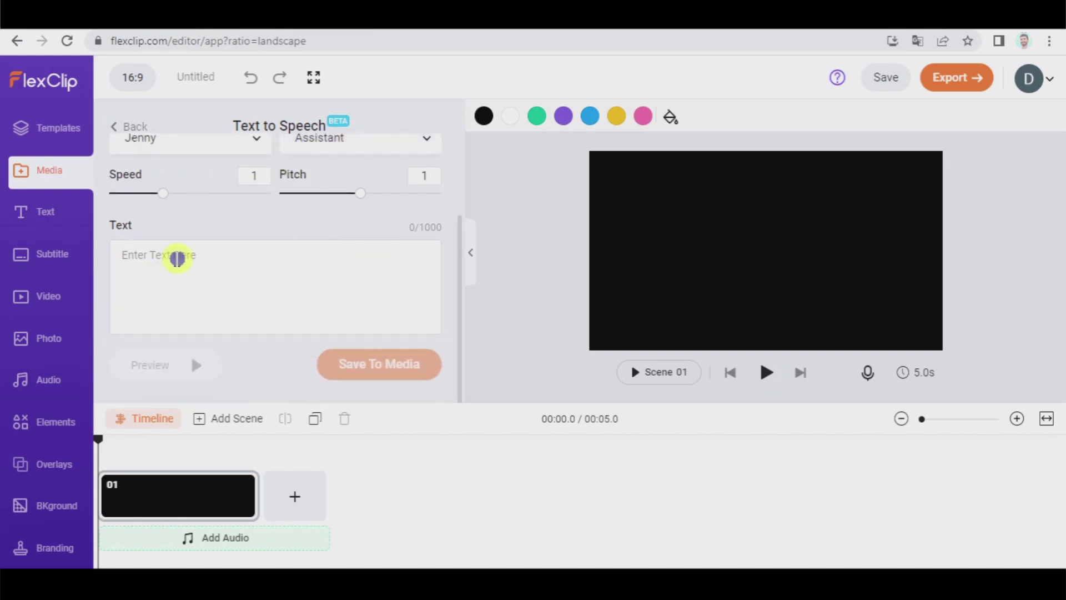
pyautogui.click(177, 259)
# - In ChatGPT, select the Introduction paragraph of the reply
pyautogui.click(289, 30)
pyautogui.scroll(9, 489, 278)
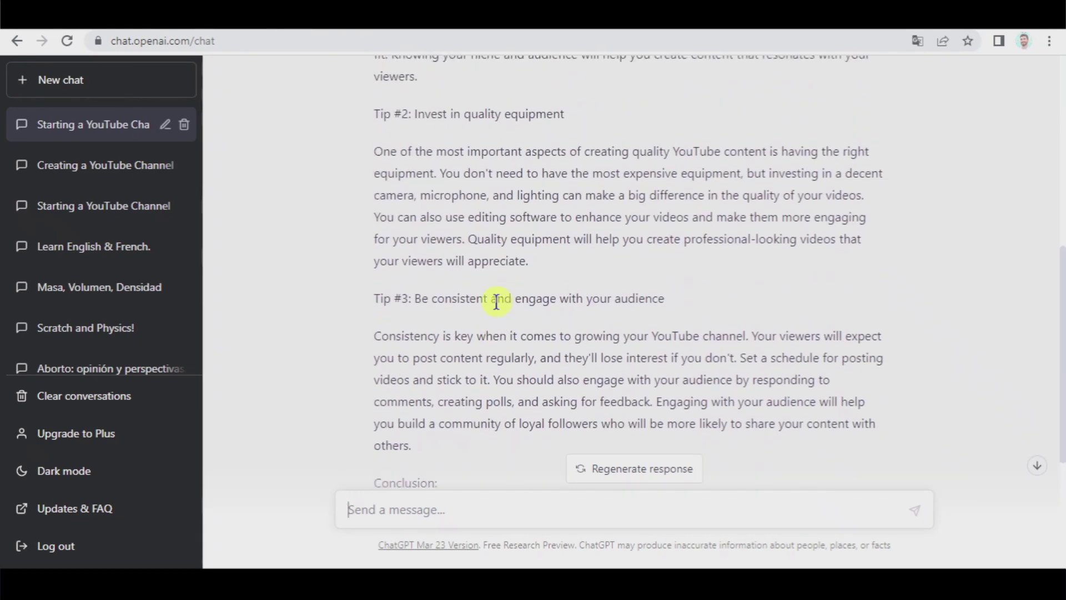
pyautogui.scroll(3, 474, 269)
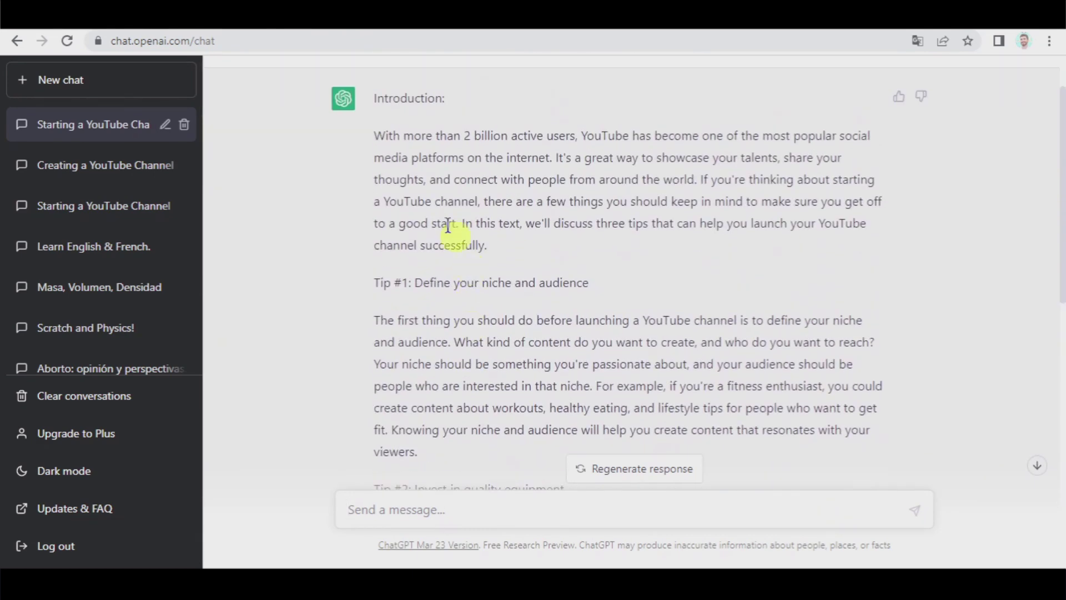
pyautogui.moveTo(375, 136); pyautogui.dragTo(499, 249)
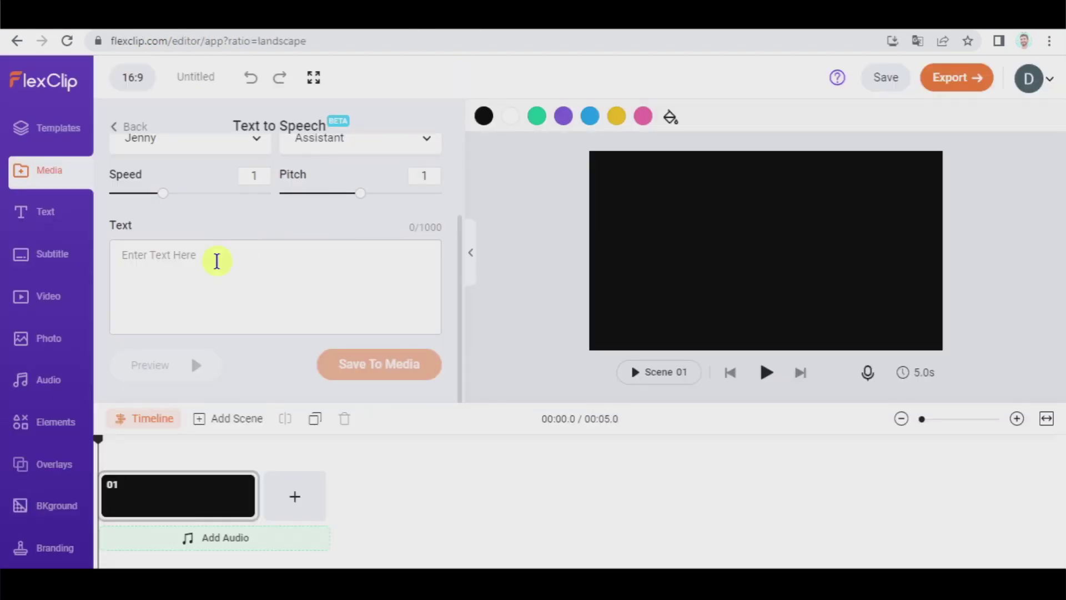
# - Paste the Introduction into Text to Speech and save the 26-second speech to media
pyautogui.hotkey('ctrl', 'v')
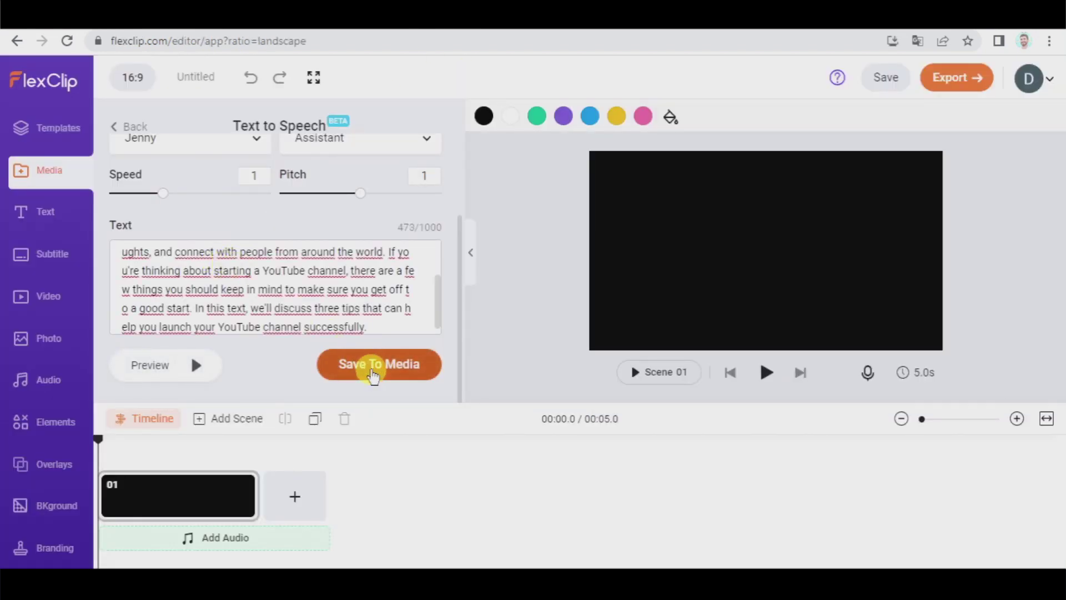
pyautogui.click(373, 367)
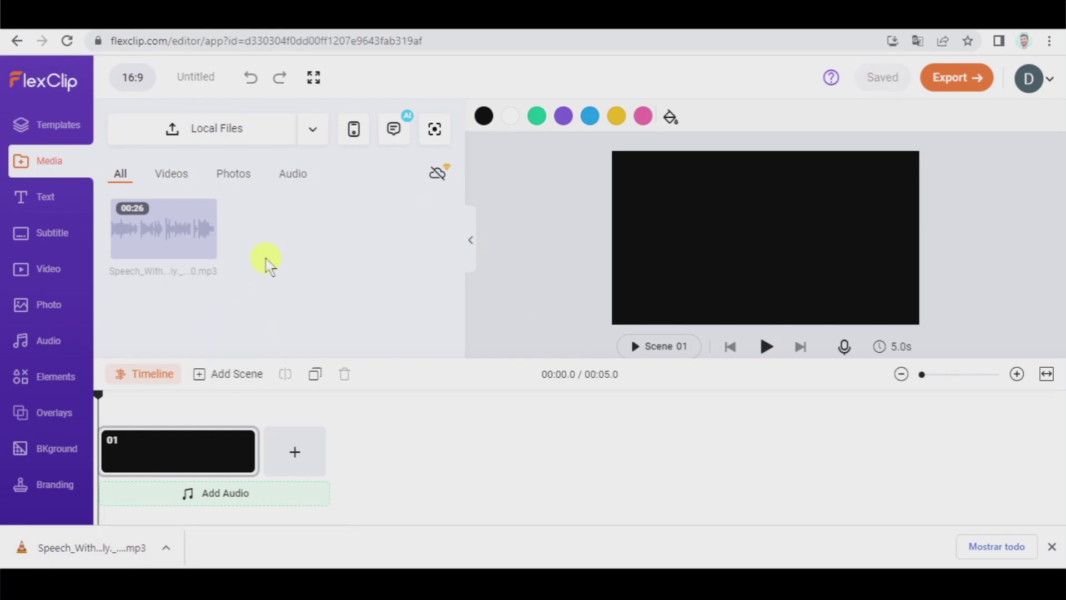
pyautogui.moveTo(179, 234)
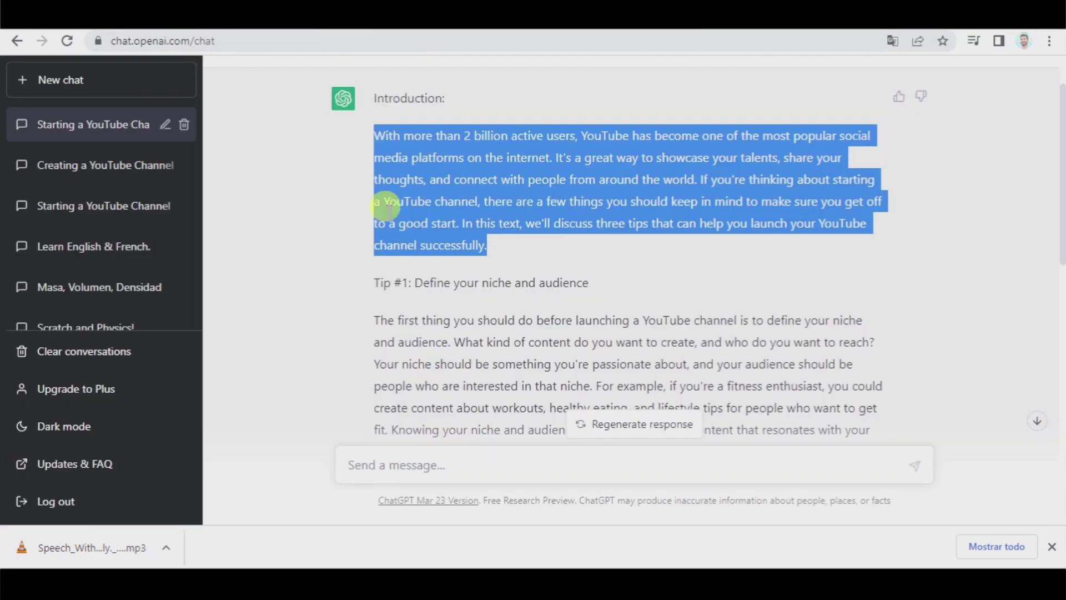
# - In ChatGPT, select the Tip #1 paragraph
pyautogui.scroll(-2, 458, 261)
pyautogui.scroll(-1, 459, 261)
pyautogui.moveTo(374, 242); pyautogui.dragTo(429, 383)
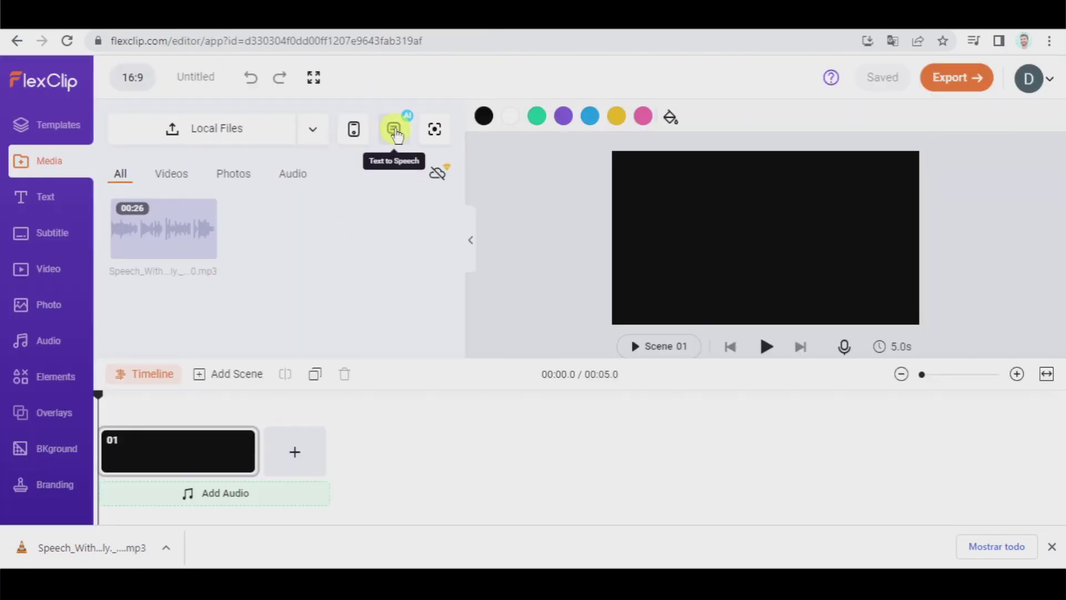
# - Replace the Text to Speech script with the new 549-character narration and save it to media
pyautogui.click(395, 131)
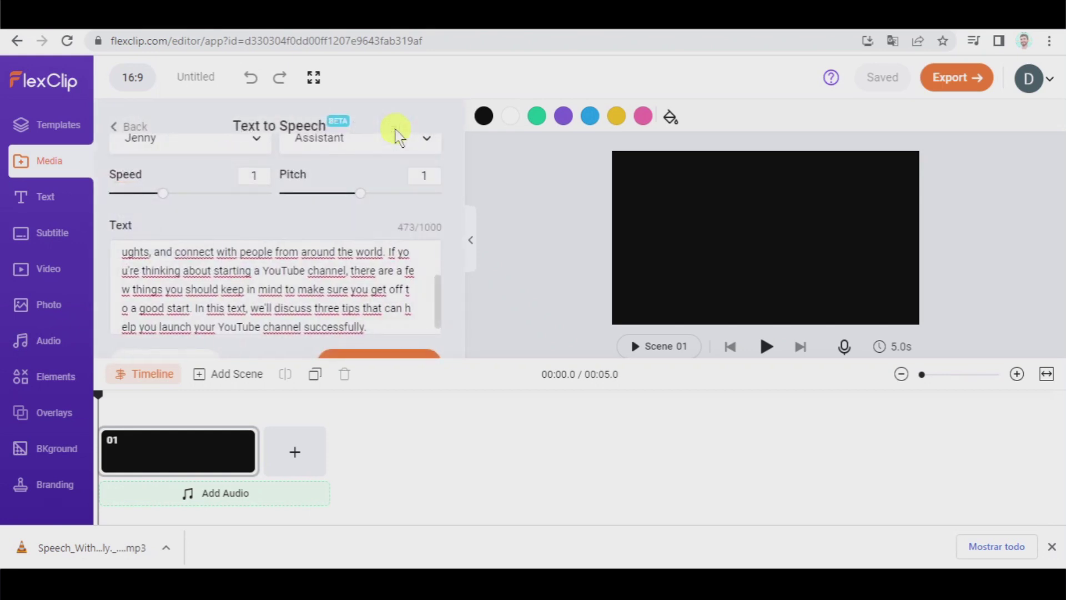
pyautogui.hotkey('ctrl', 'a')
pyautogui.press('BackSpace')
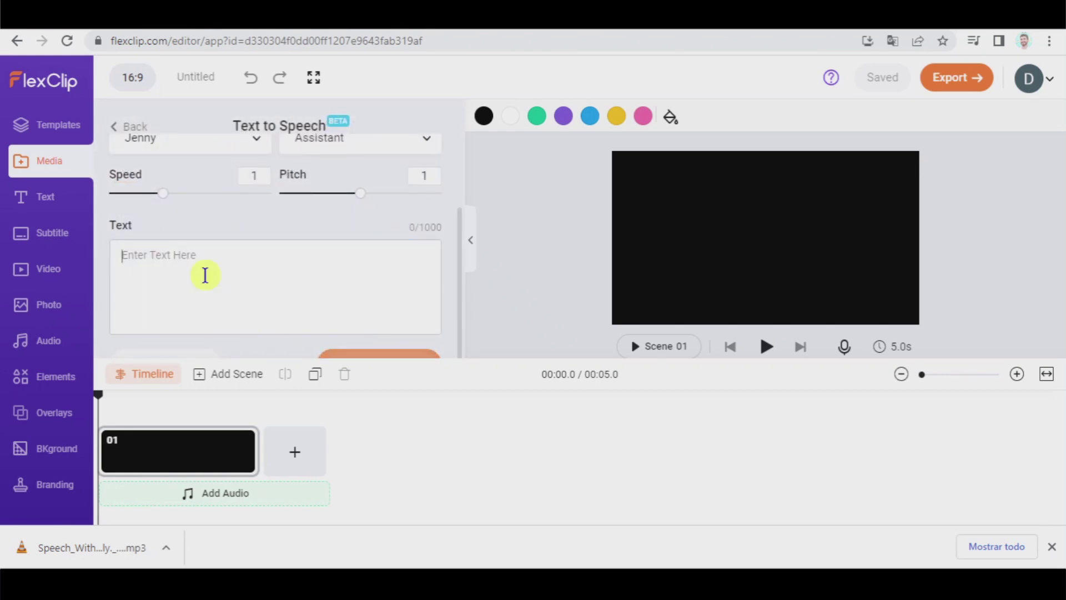
pyautogui.hotkey('ctrl', 'v')
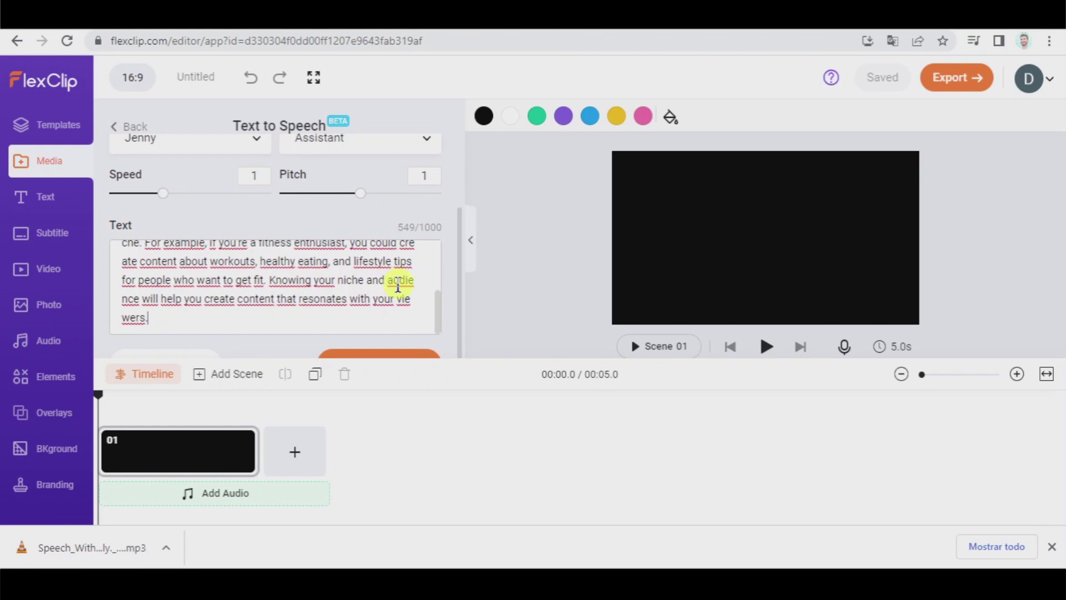
pyautogui.scroll(-1, 452, 316)
pyautogui.click(378, 347)
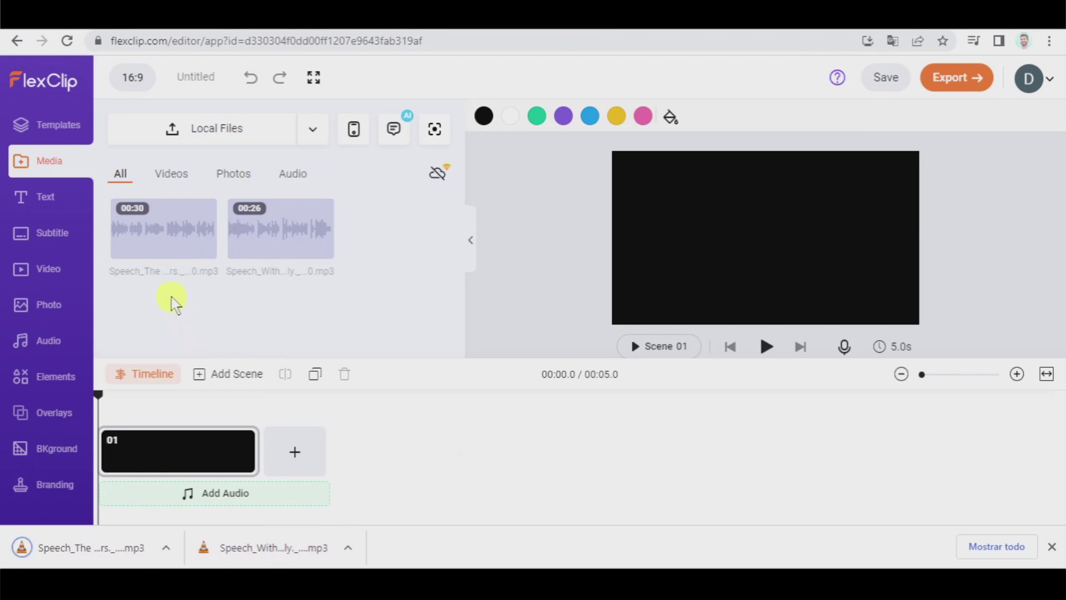
pyautogui.moveTo(159, 238)
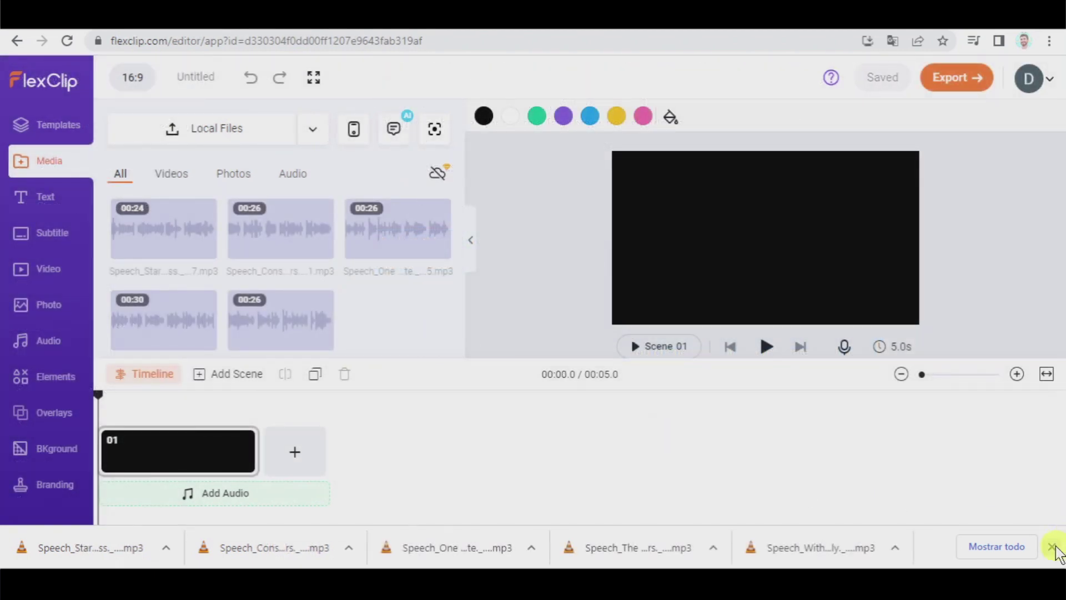
# - Search the stock Video library for 'working laptop' footage
pyautogui.click(1051, 546)
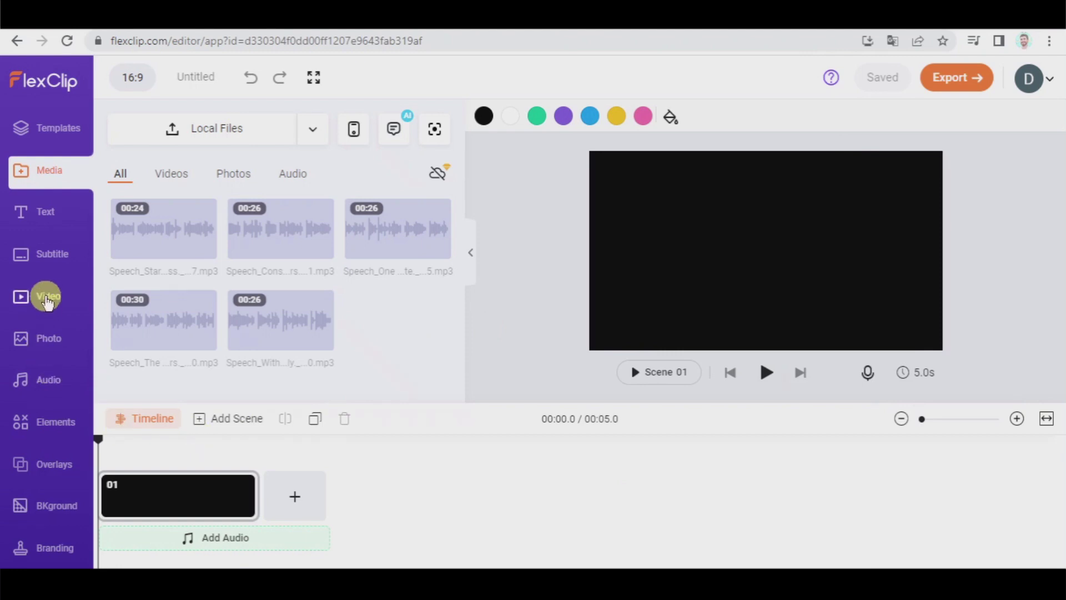
pyautogui.click(47, 298)
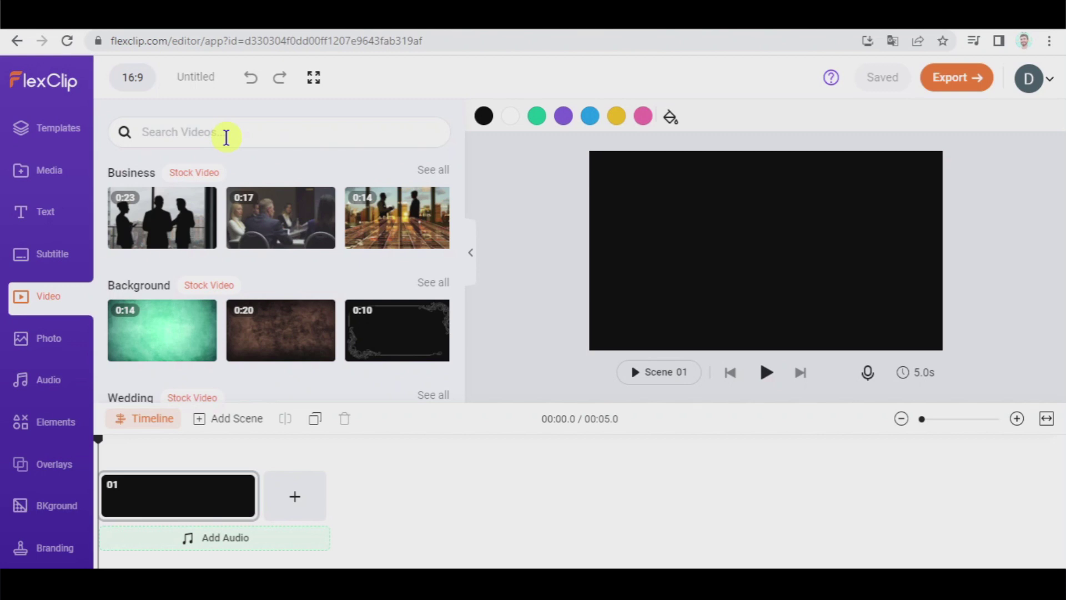
pyautogui.click(226, 137)
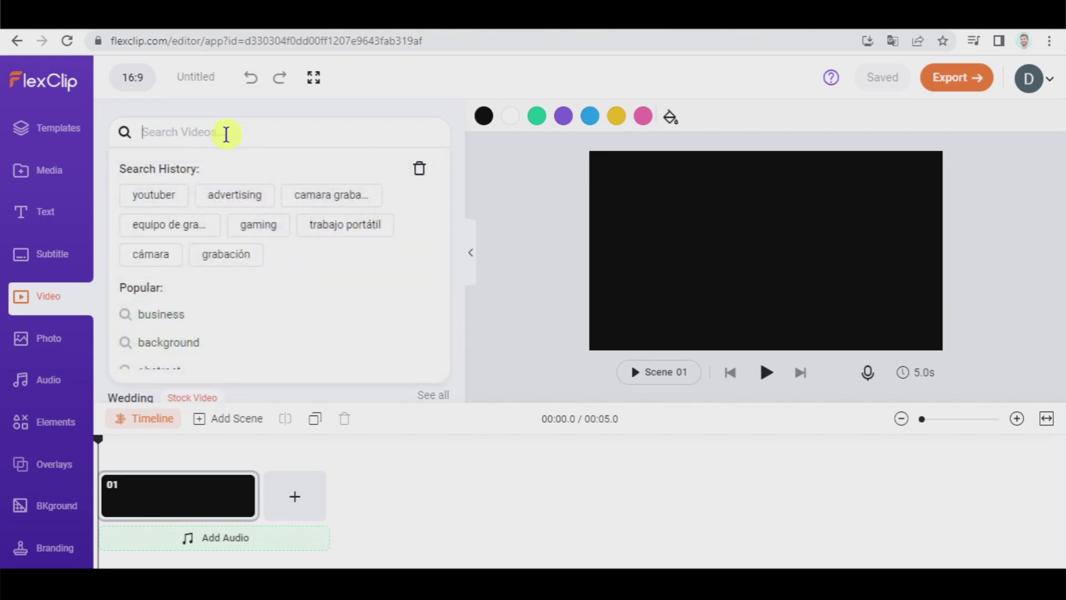
pyautogui.write('working lapt')
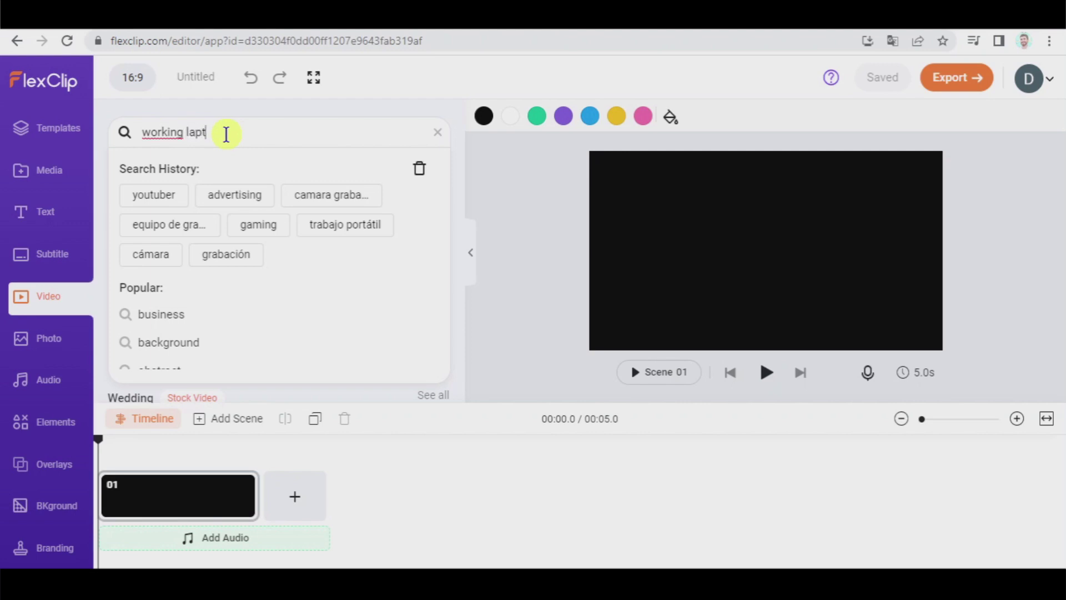
pyautogui.write('op')
pyautogui.press('Return')
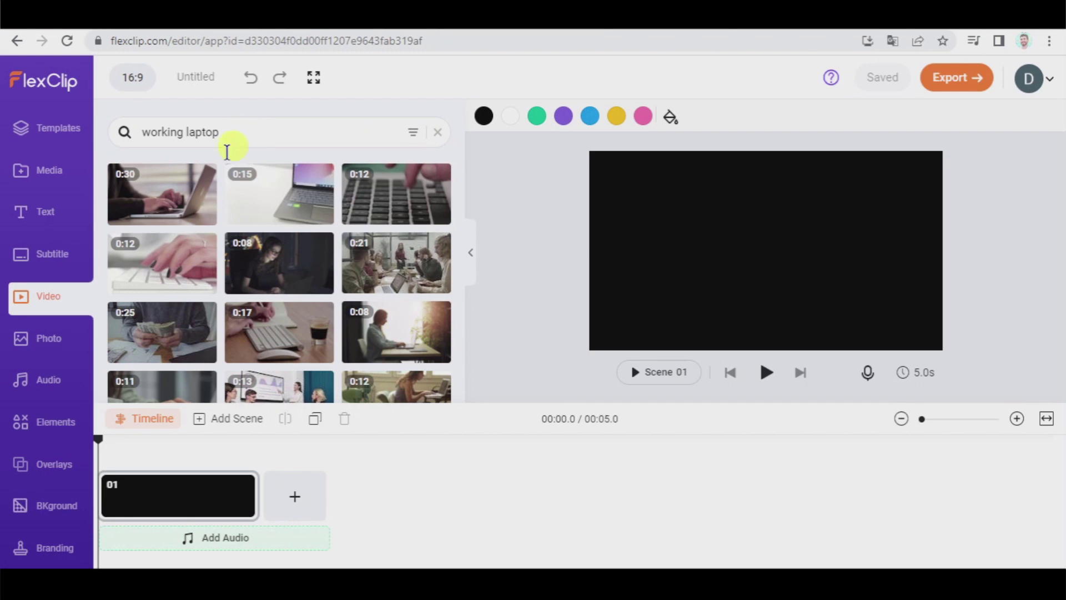
pyautogui.moveTo(204, 214)
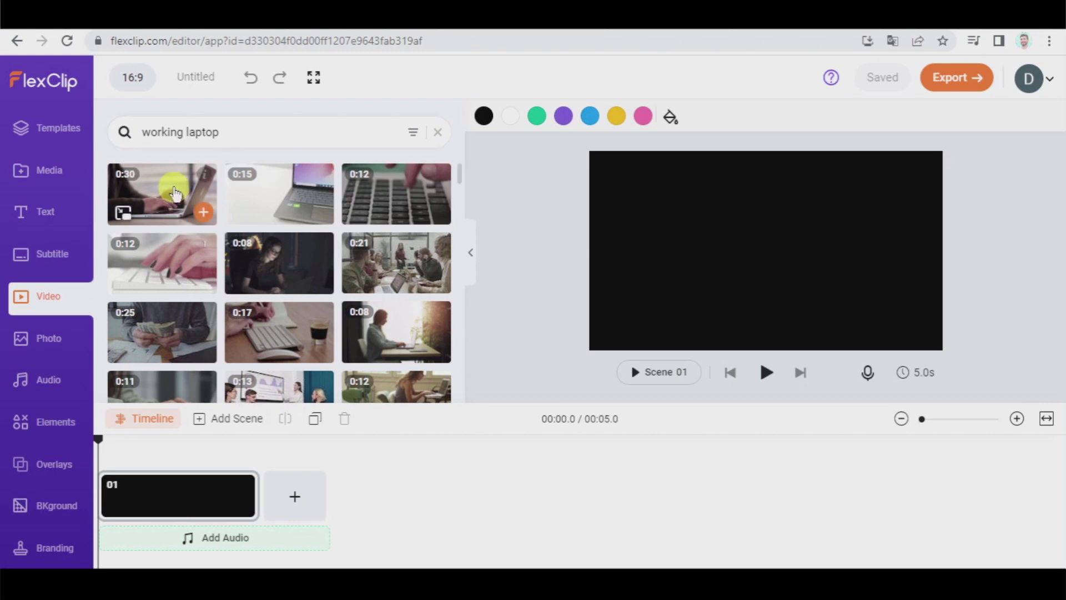
# - Add the 0:30 laptop clip as scene 01 with a speech mp3 narration beneath it
pyautogui.click(204, 214)
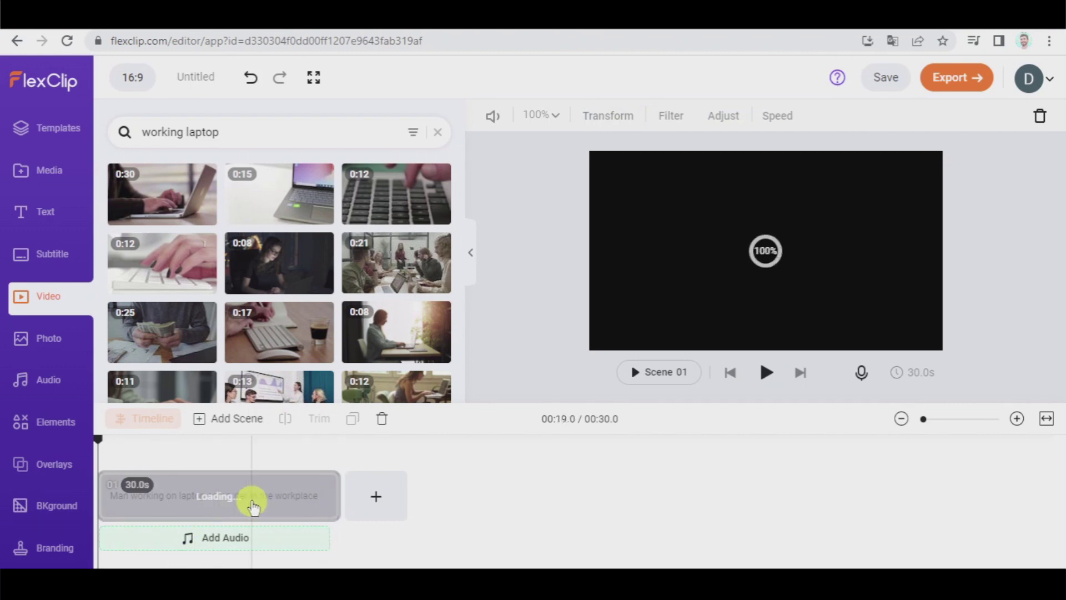
pyautogui.click(56, 175)
pyautogui.click(290, 173)
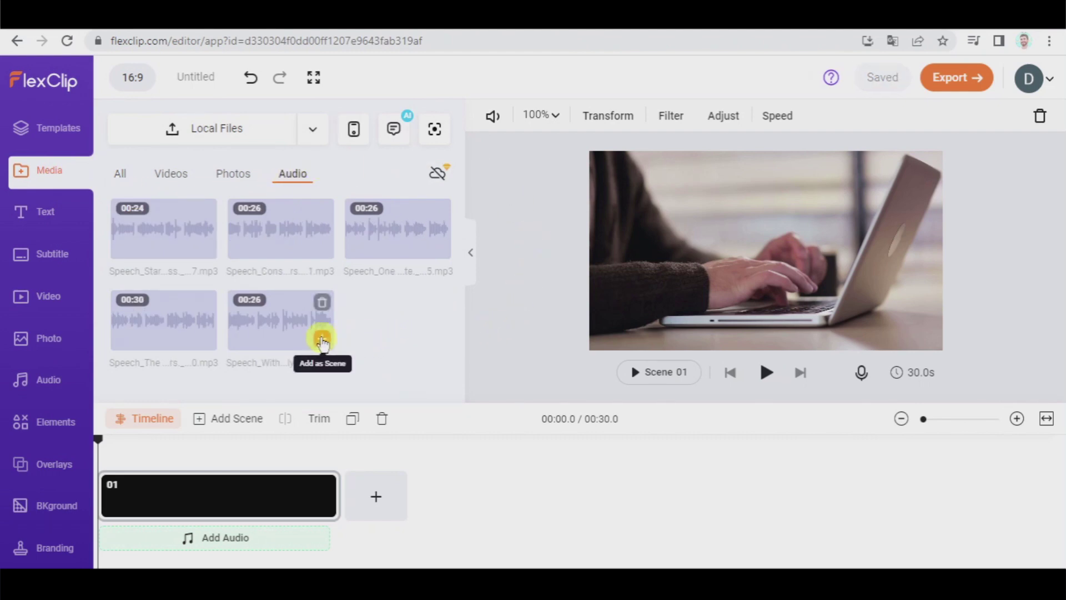
pyautogui.click(322, 340)
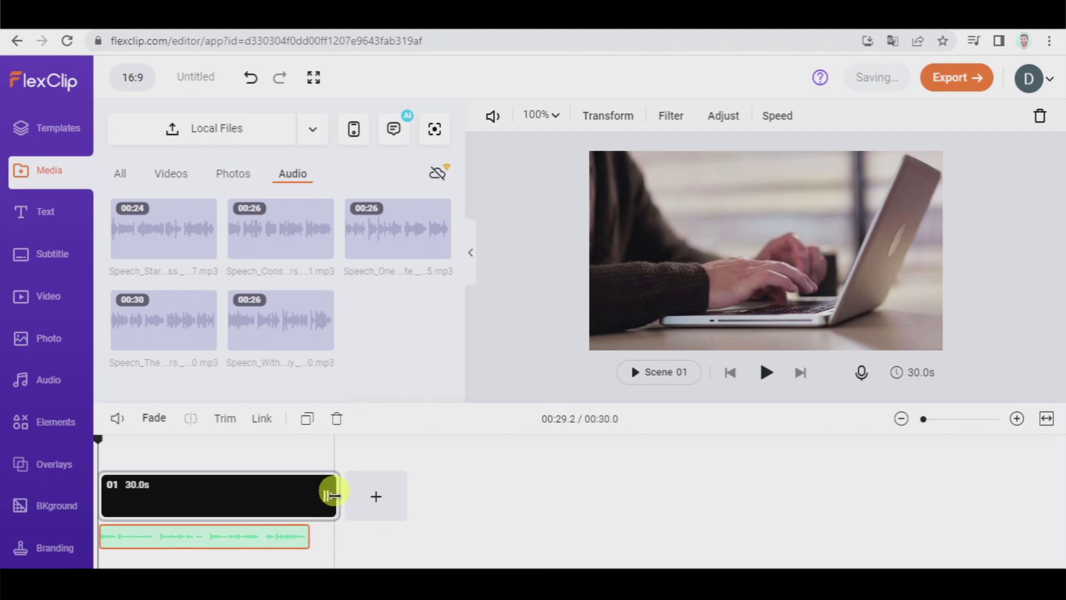
# - Trim scene 01 to 26.5 seconds to match the narration
pyautogui.click(331, 495)
pyautogui.moveTo(331, 495); pyautogui.dragTo(301, 496)
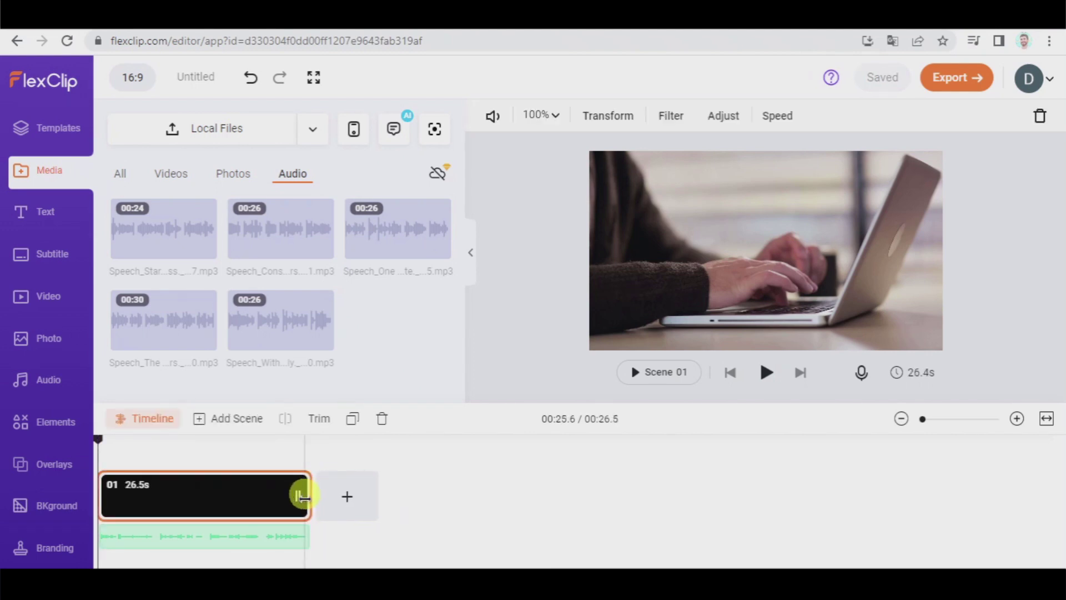
pyautogui.click(226, 483)
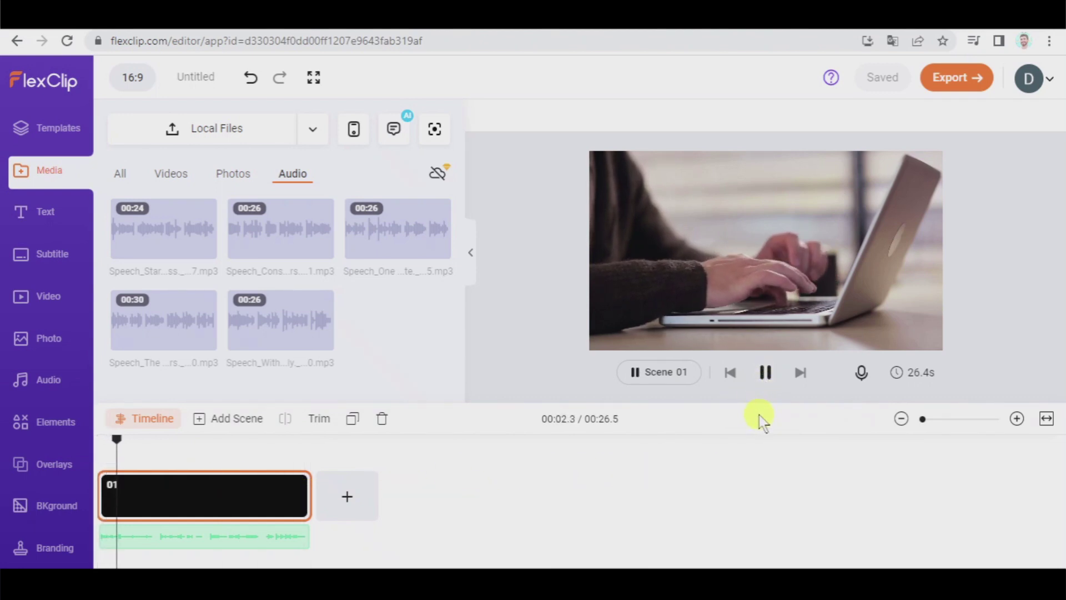
pyautogui.click(766, 373)
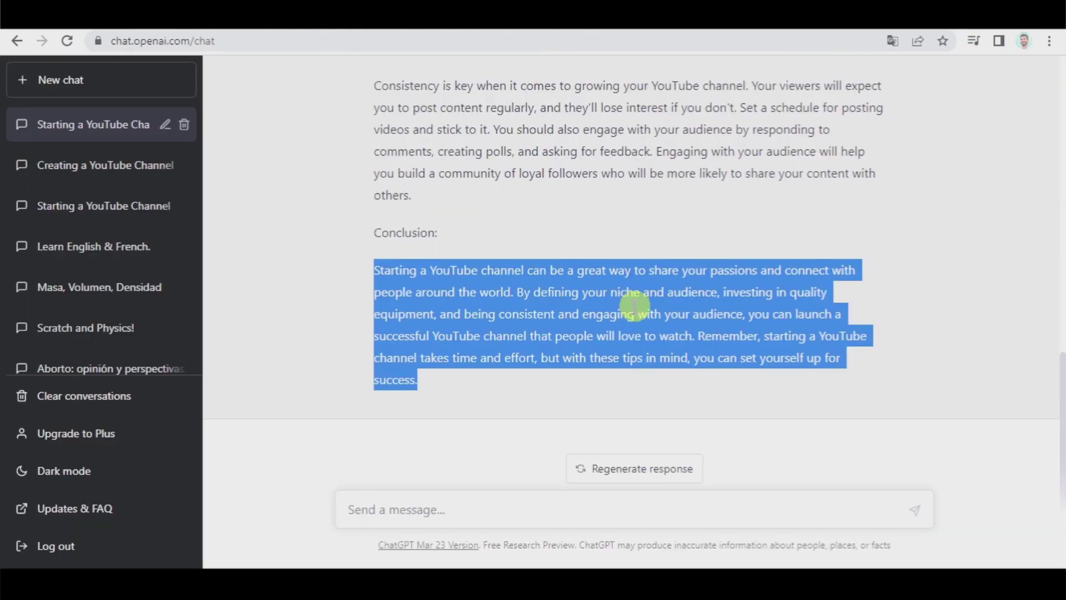
pyautogui.scroll(15, 655, 302)
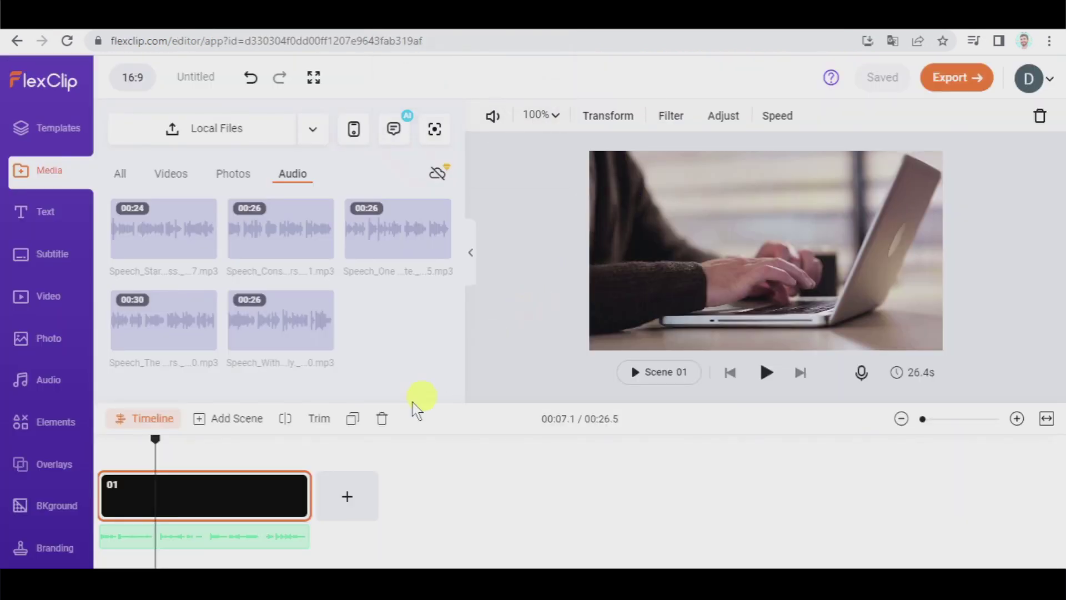
# - Search stock videos for 'gaming' and add the 0:15 clip as scene 02
pyautogui.click(35, 289)
pyautogui.moveTo(220, 132); pyautogui.dragTo(22, 133)
pyautogui.write('gaming')
pyautogui.press('Return')
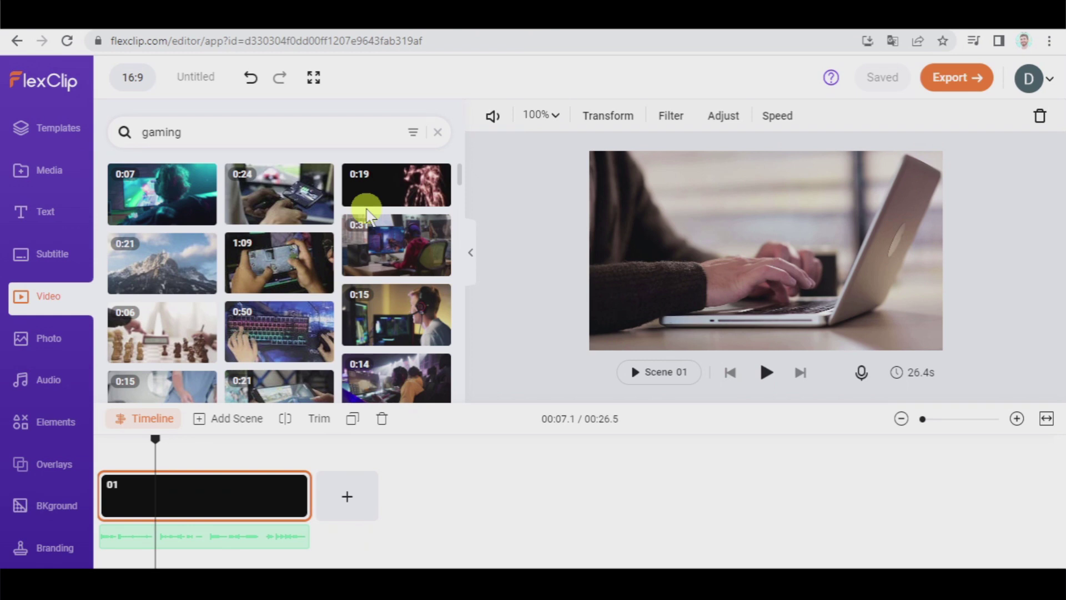
pyautogui.moveTo(437, 334)
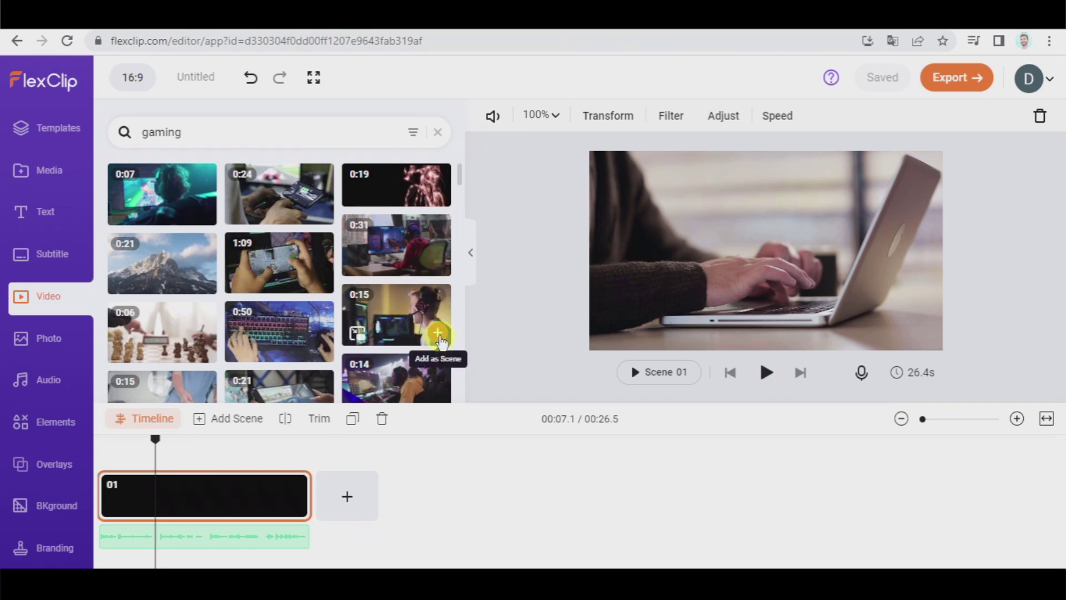
pyautogui.moveTo(155, 439); pyautogui.dragTo(312, 439)
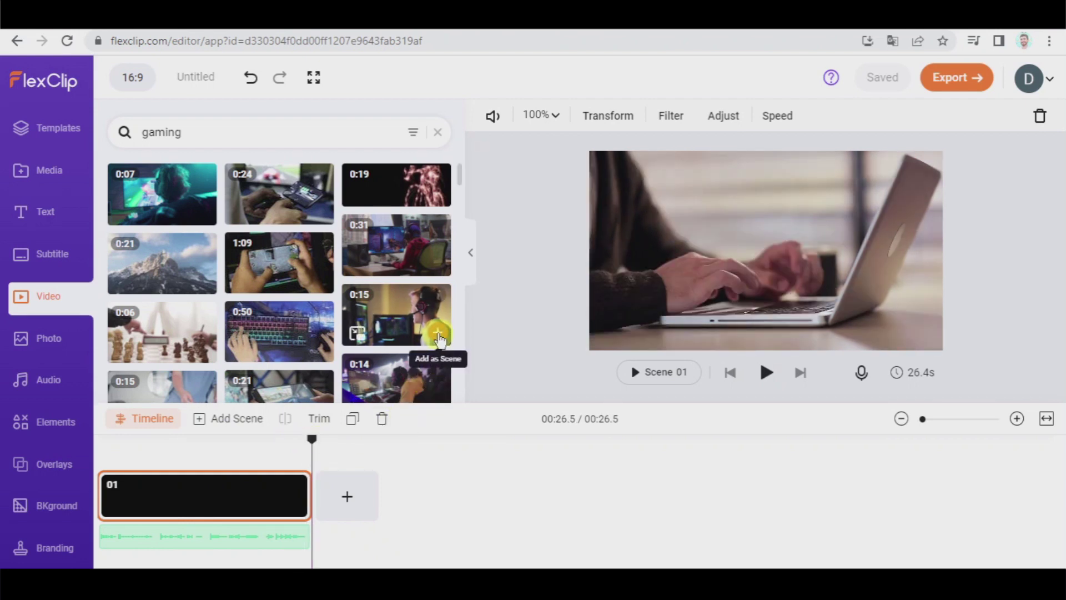
pyautogui.click(439, 336)
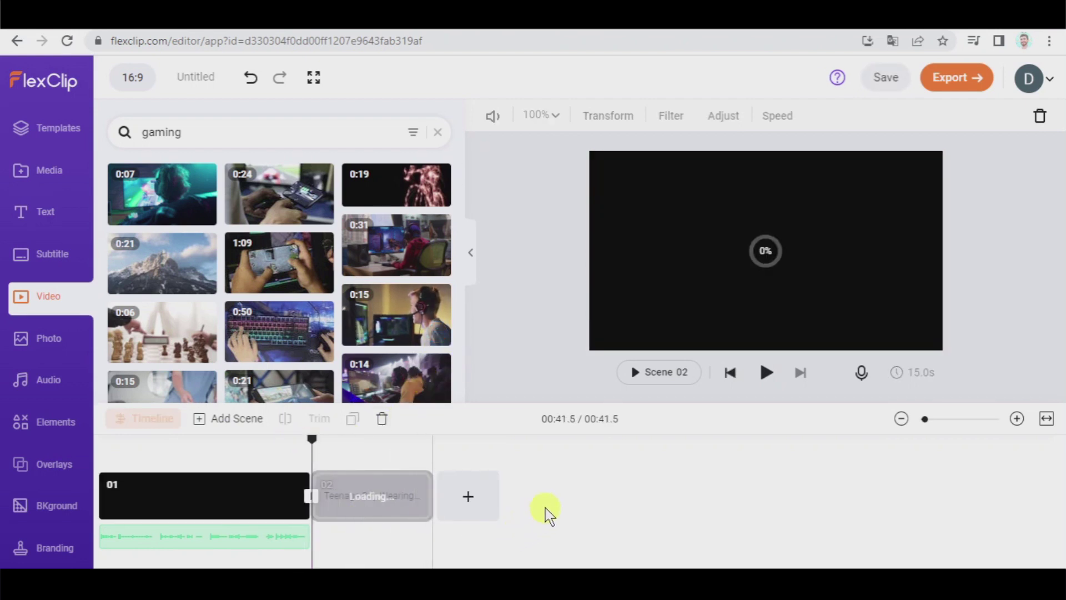
# - Show only the uploaded audio files in the media library
pyautogui.click(49, 382)
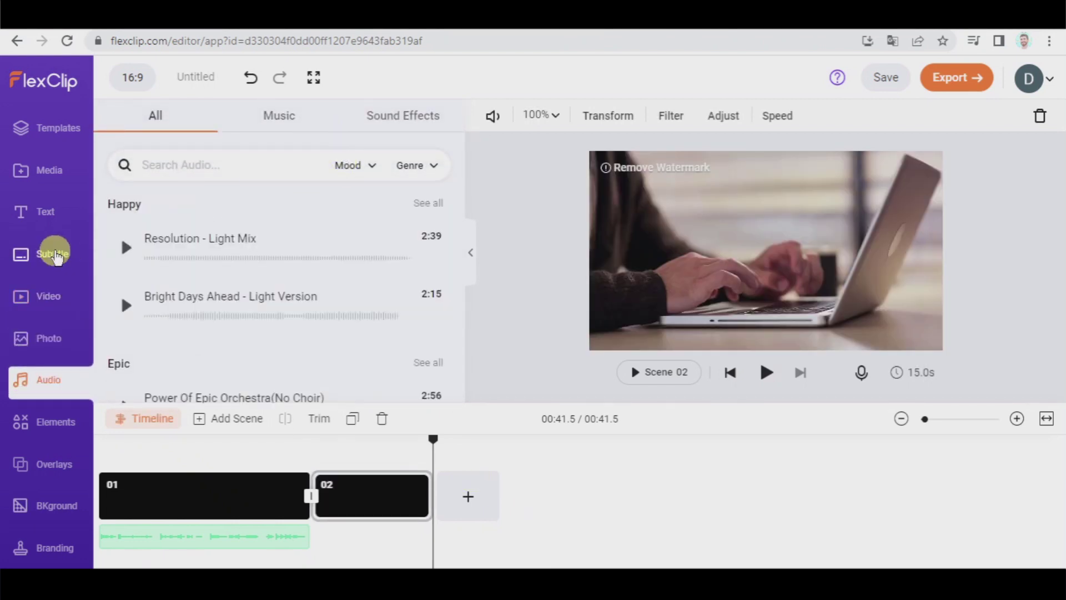
pyautogui.click(49, 170)
pyautogui.click(292, 173)
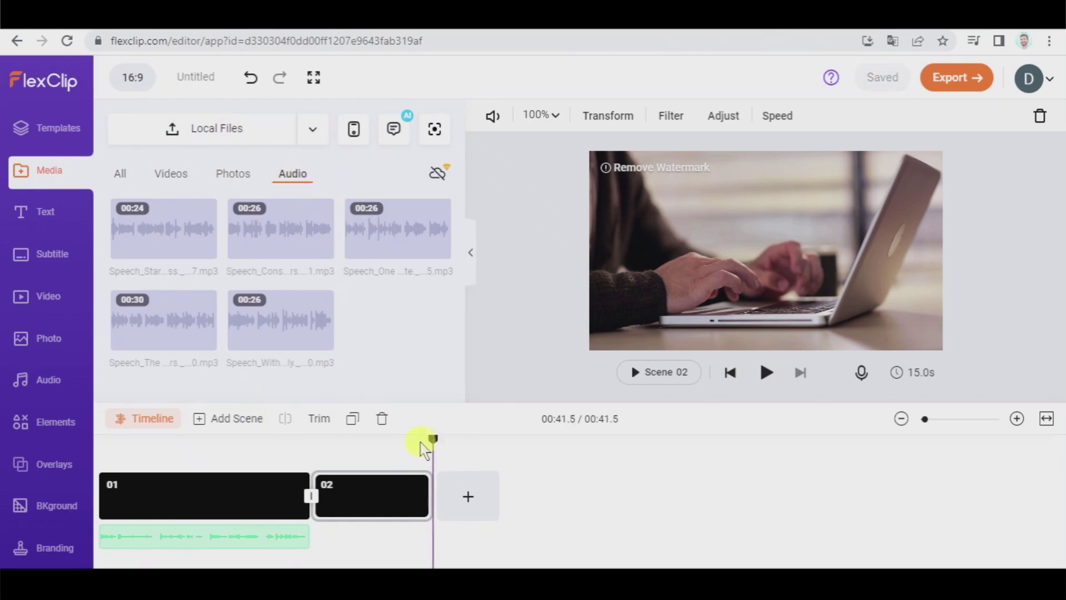
# - Add the 30-second speech clip at scene 02's start, trimmed to its 15 seconds
pyautogui.moveTo(433, 441); pyautogui.dragTo(317, 447)
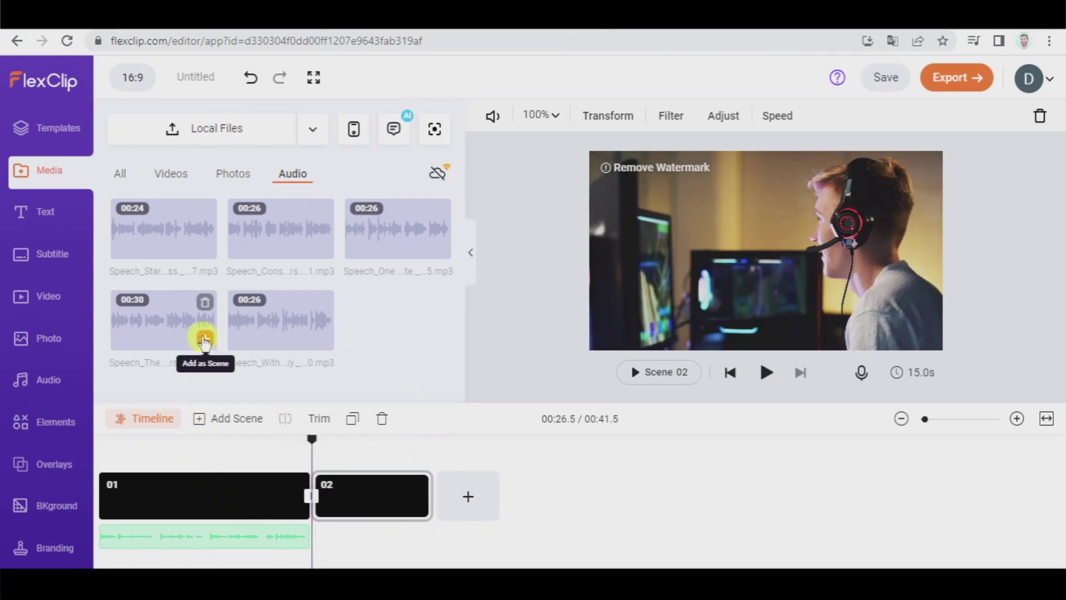
pyautogui.click(204, 338)
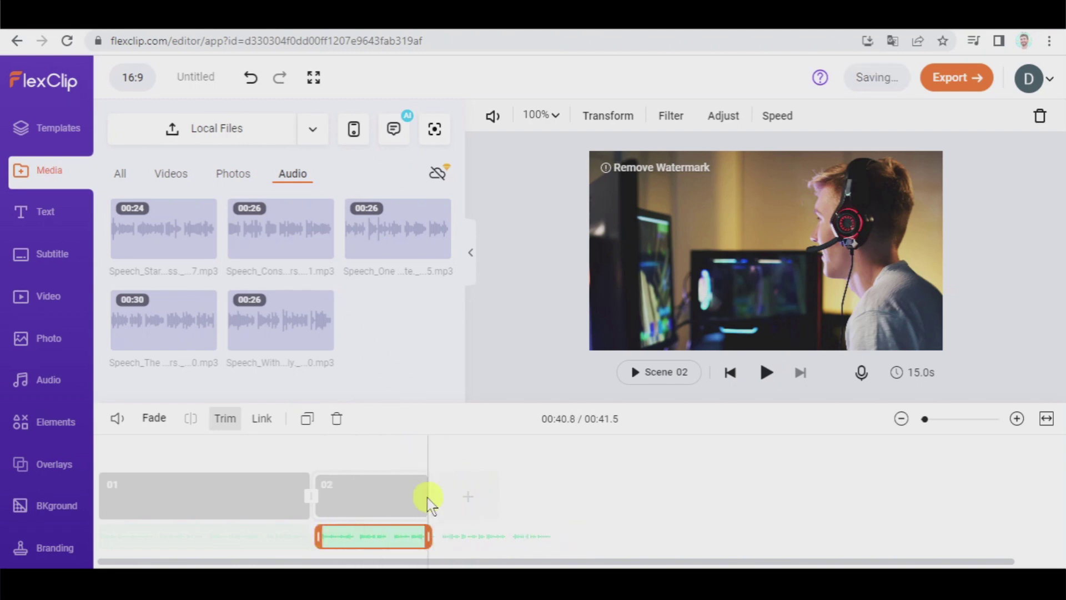
pyautogui.click(513, 525)
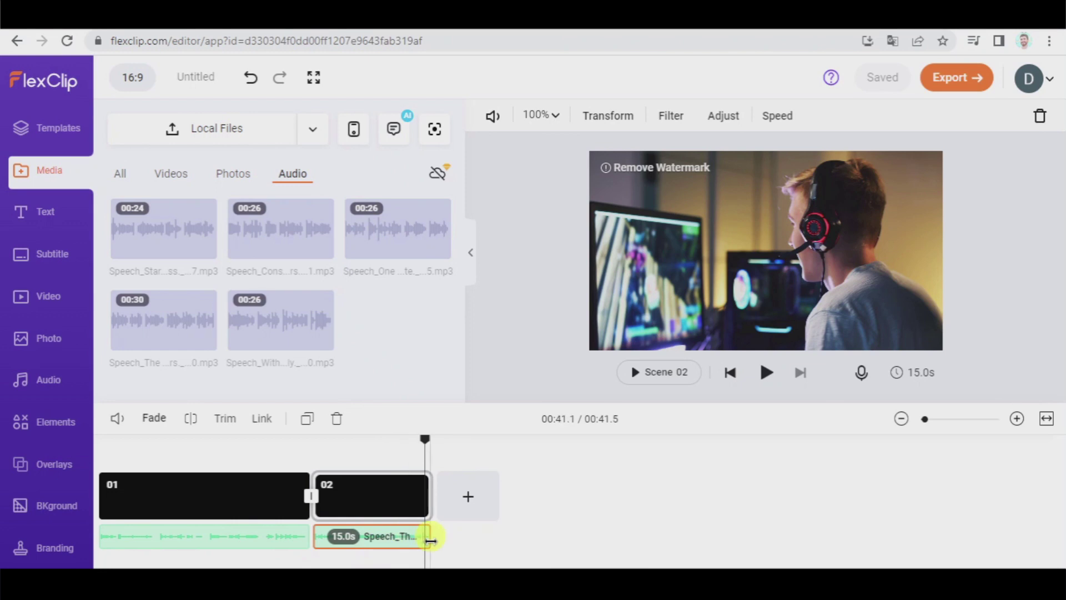
# - Delete the extra empty scenes 03 and 04, leaving only scenes 01 and 02
pyautogui.click(382, 498)
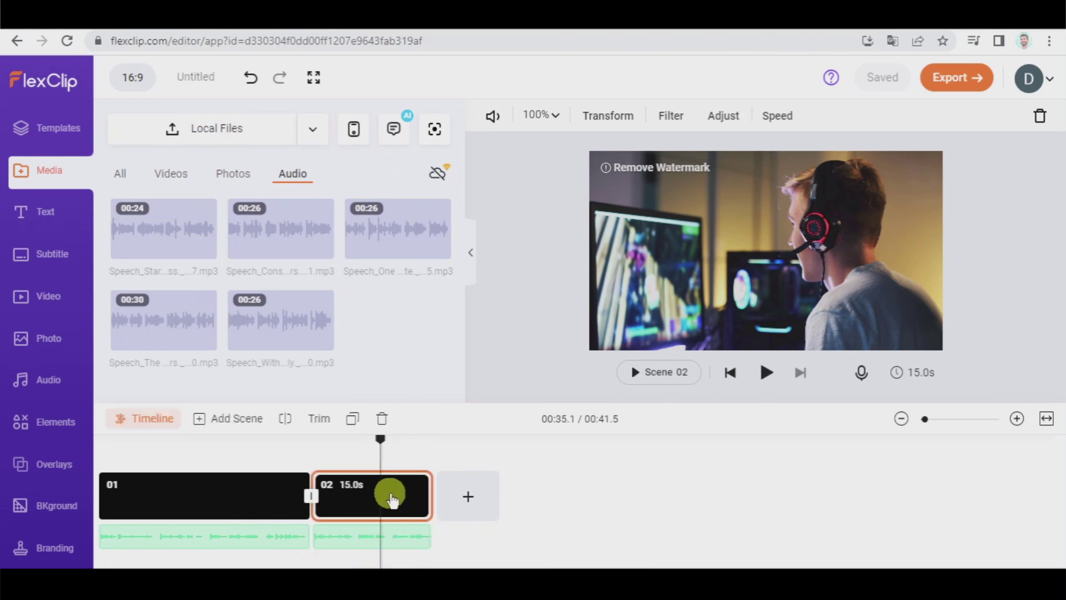
pyautogui.click(434, 447)
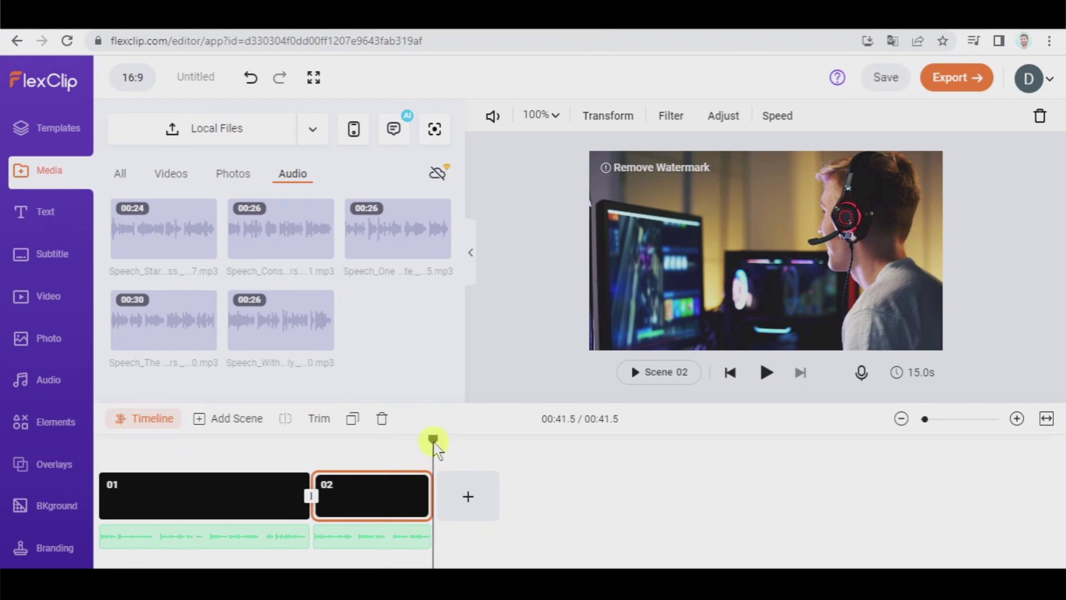
pyautogui.click(469, 496)
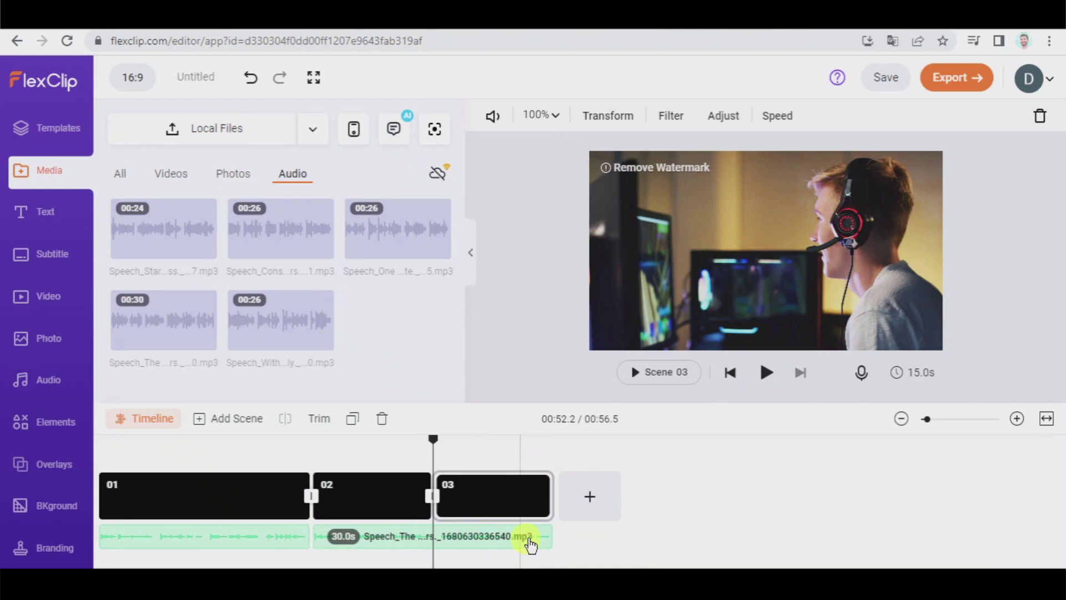
pyautogui.click(554, 458)
pyautogui.click(649, 502)
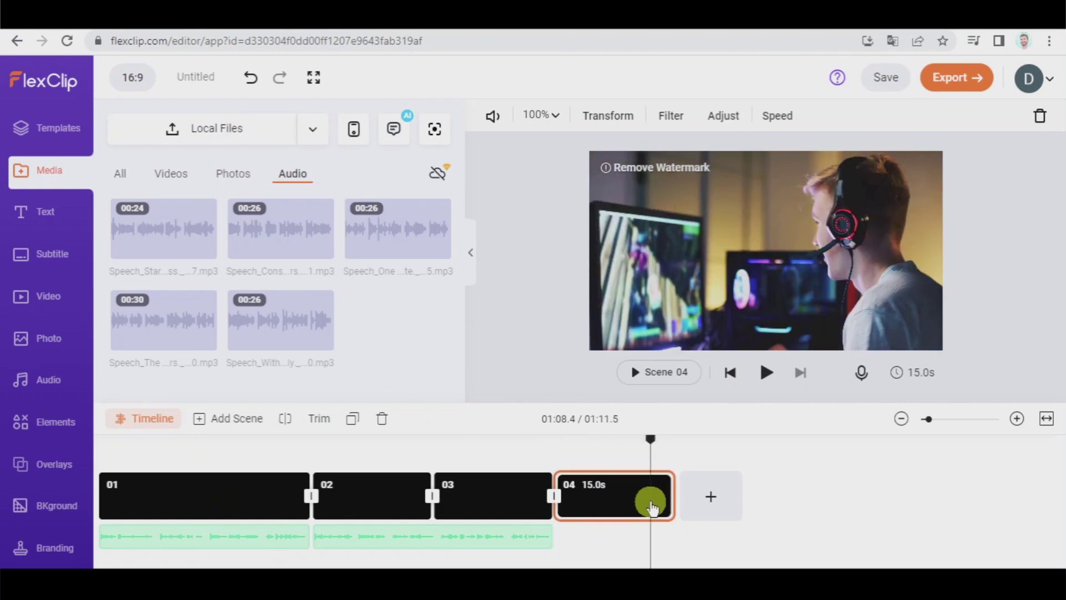
pyautogui.press('Delete')
pyautogui.click(513, 503)
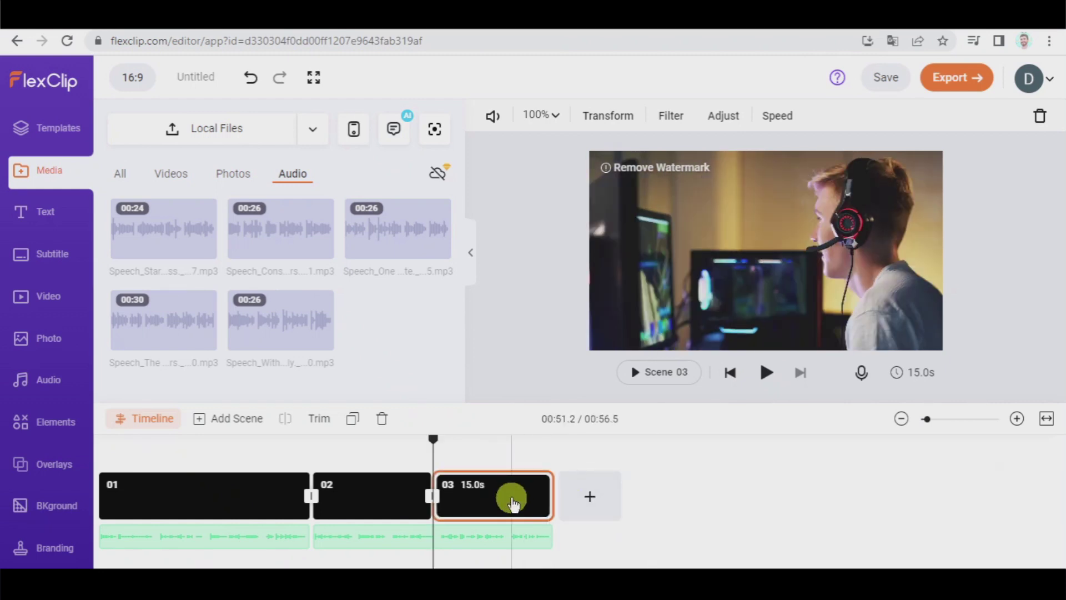
pyautogui.press('Delete')
# - Try 0.5x speed on scene 02, then undo to keep it at 15 seconds
pyautogui.click(386, 488)
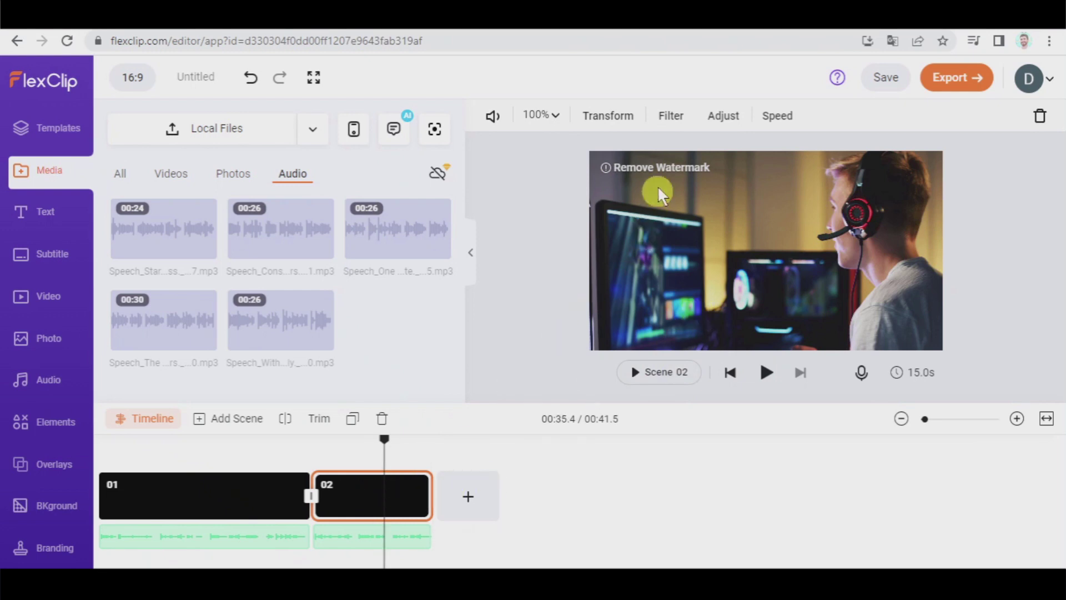
pyautogui.click(776, 117)
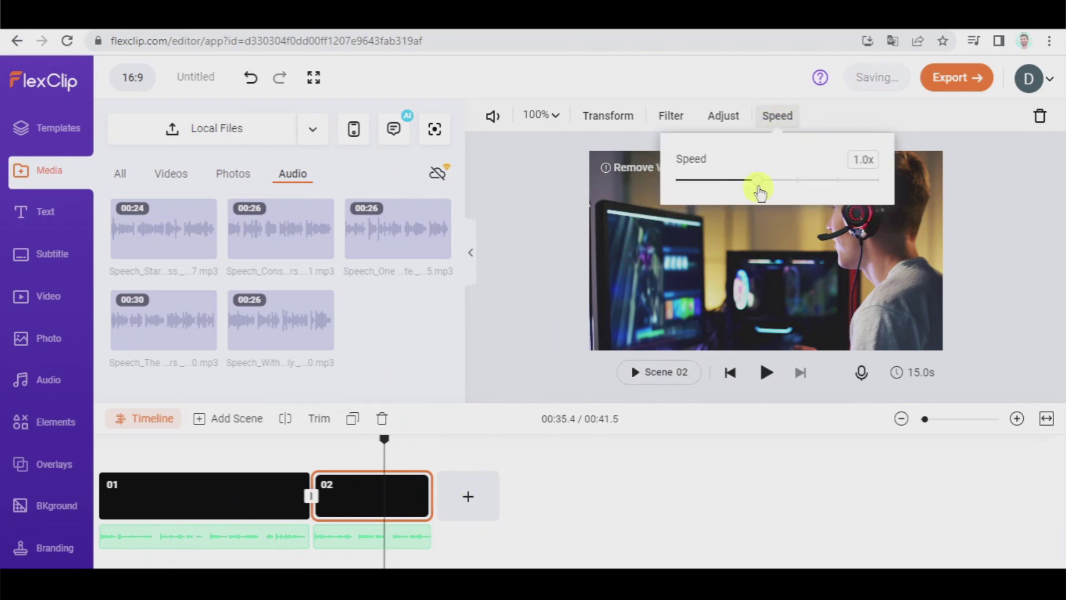
pyautogui.moveTo(755, 187); pyautogui.dragTo(729, 188)
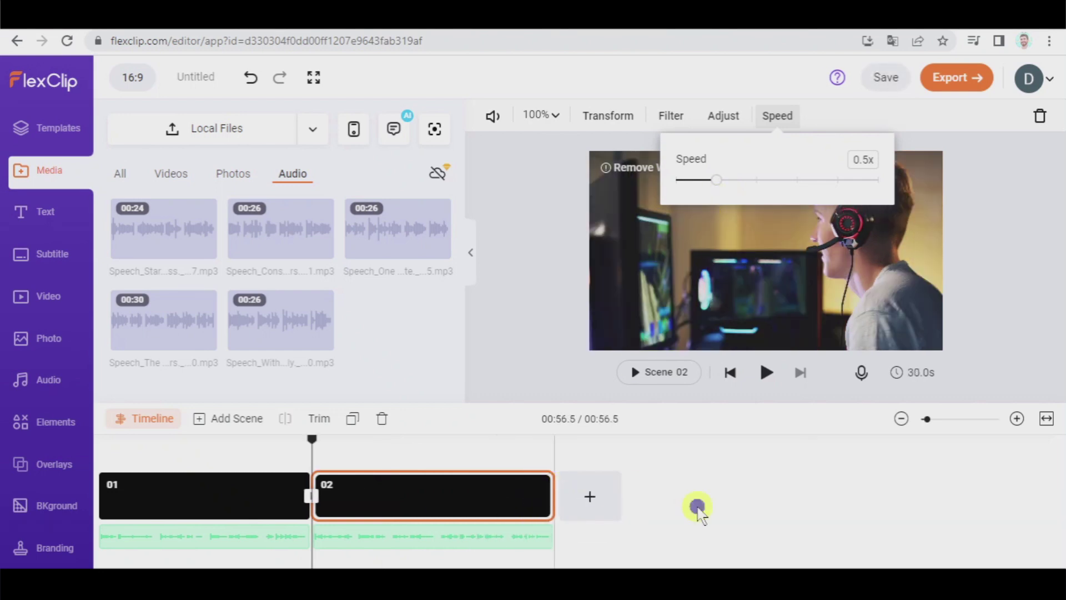
pyautogui.click(485, 490)
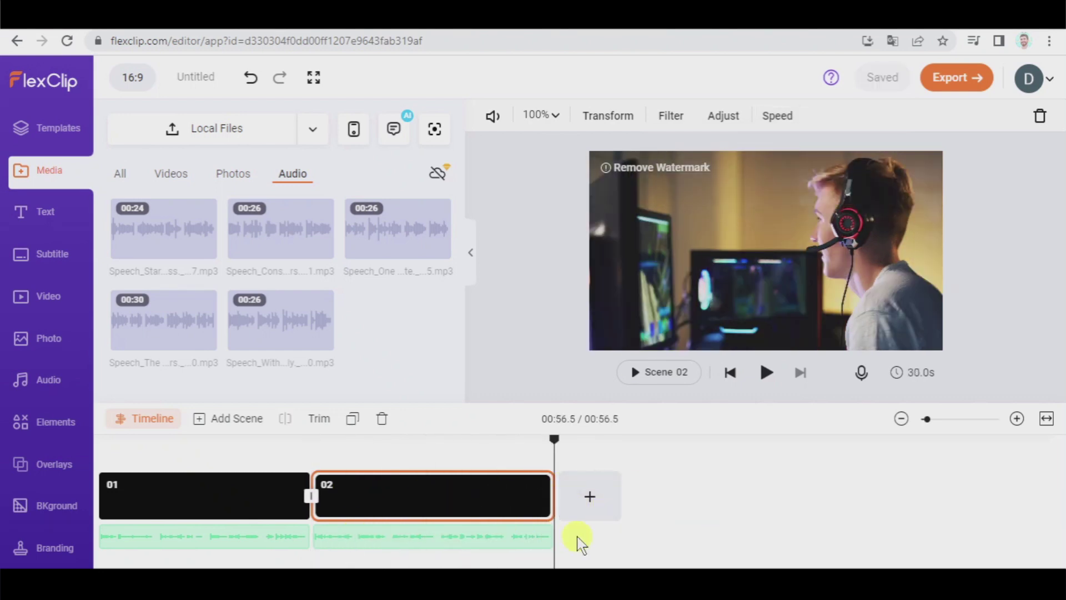
pyautogui.click(558, 532)
pyautogui.hotkey('ctrl', 'z')
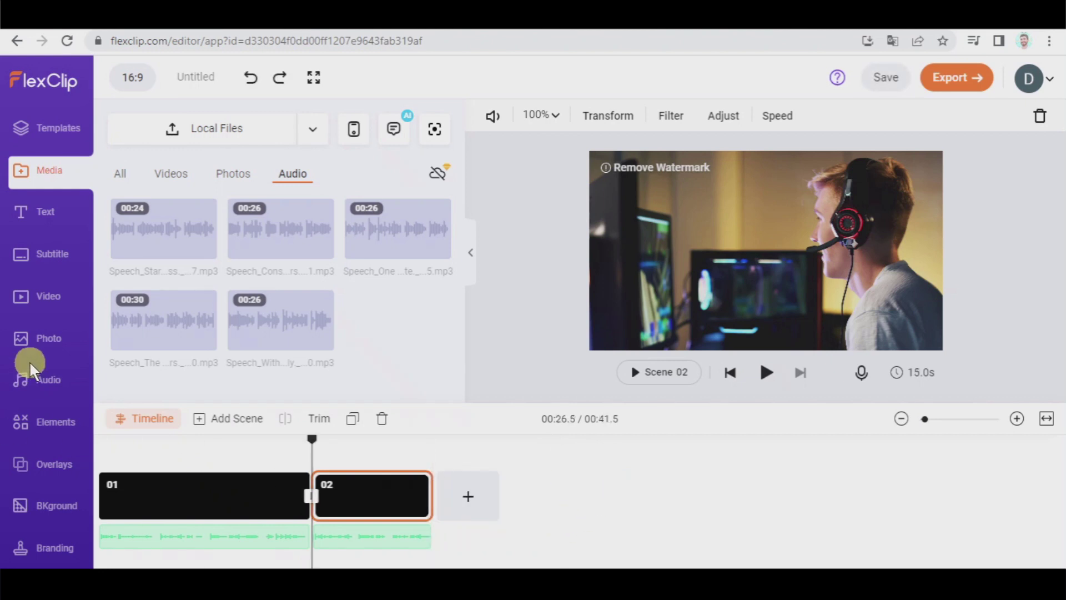
# - Add the 0:24 'gaming' phone-controller clip as scene 03, trimmed to about 15 seconds
pyautogui.click(50, 304)
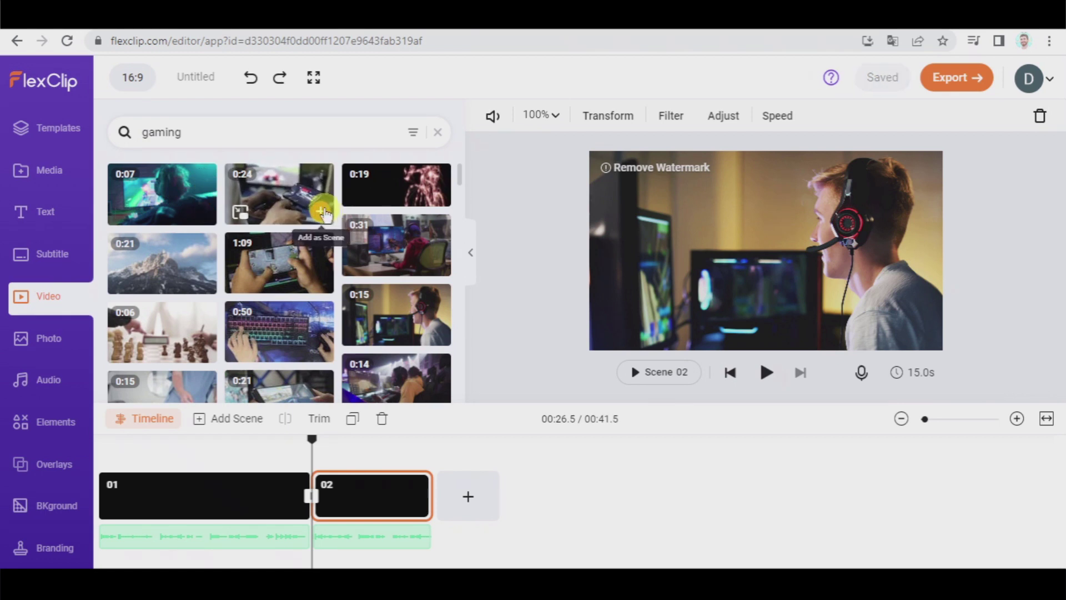
pyautogui.click(321, 211)
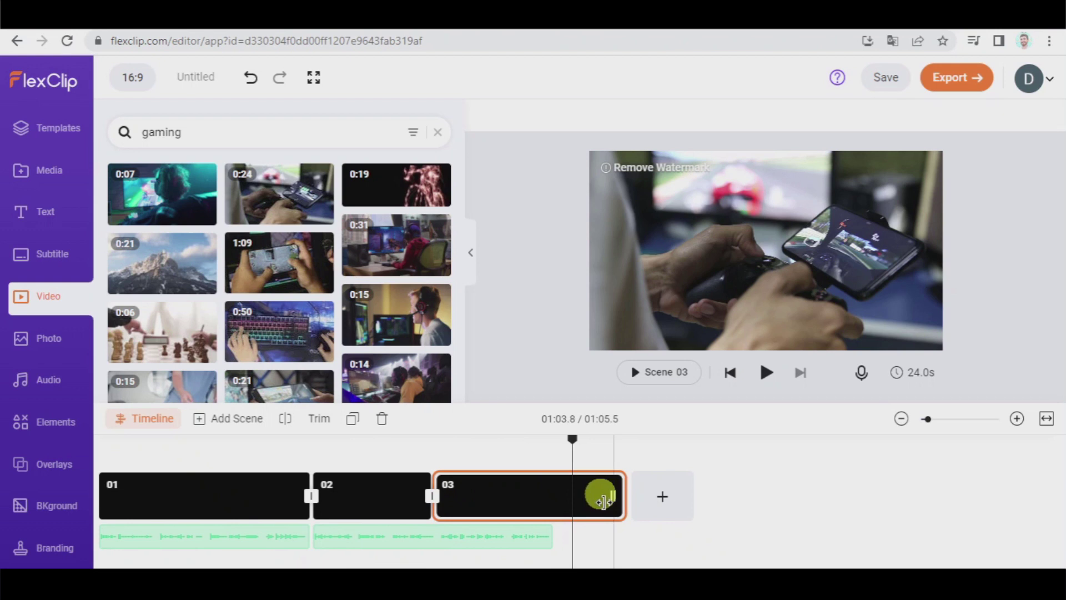
pyautogui.moveTo(601, 496); pyautogui.dragTo(538, 496)
# - Play the video from scene 02 to check the cut into the new scene 03
pyautogui.click(338, 460)
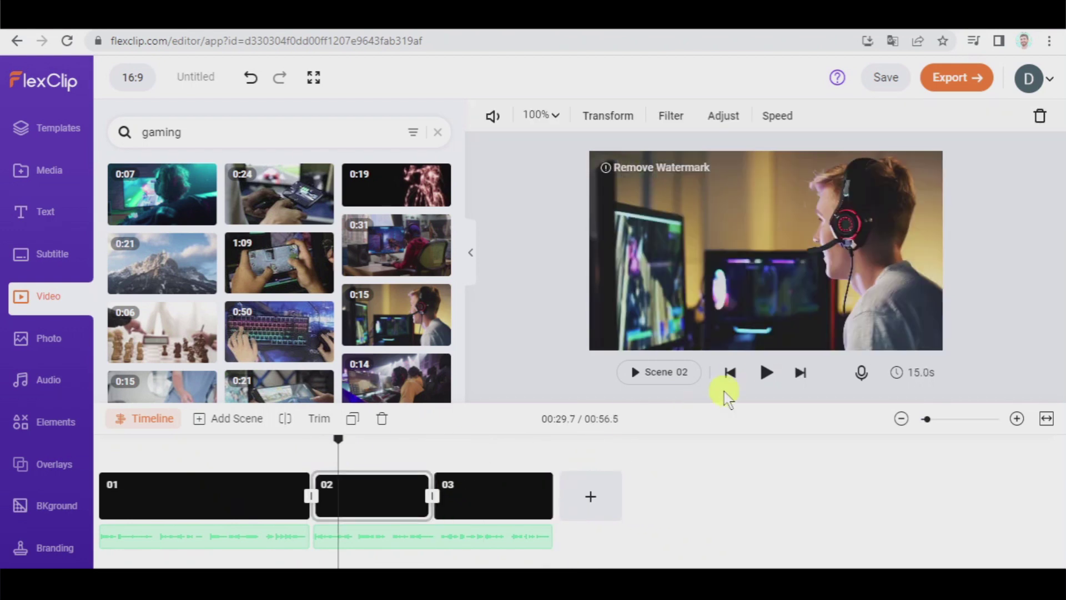
pyautogui.click(765, 372)
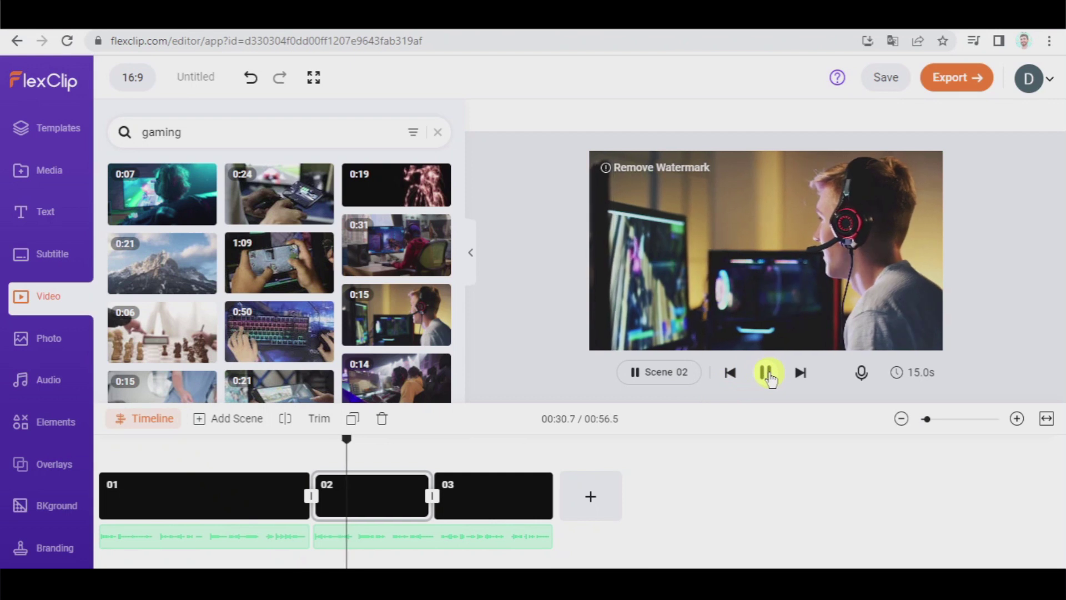
pyautogui.click(415, 453)
pyautogui.click(766, 373)
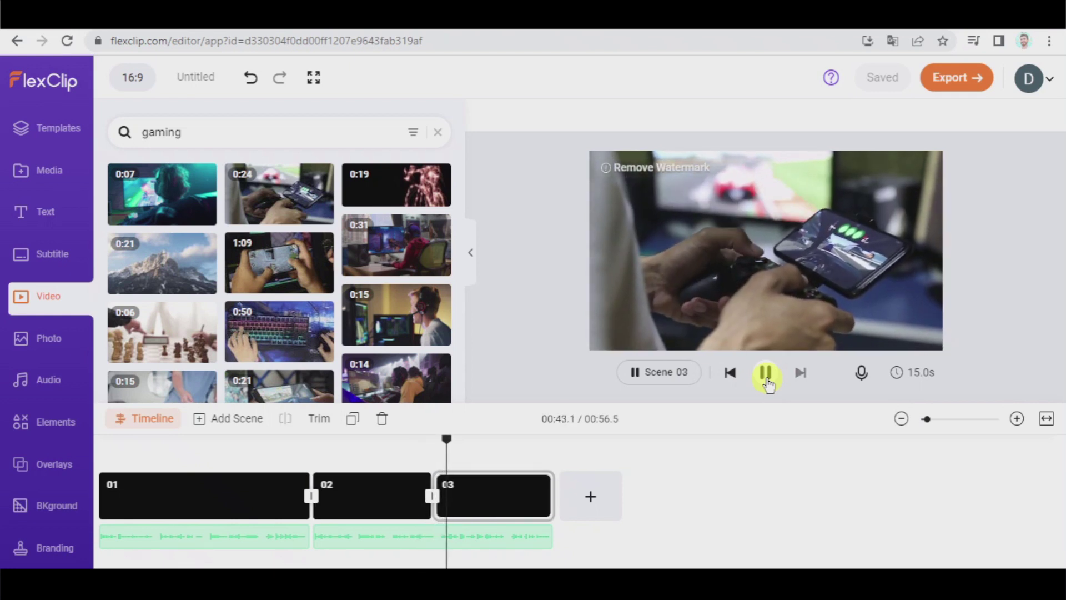
# - Put a Wipe transition between scenes 02 and 03 and preview it in playback
pyautogui.click(719, 513)
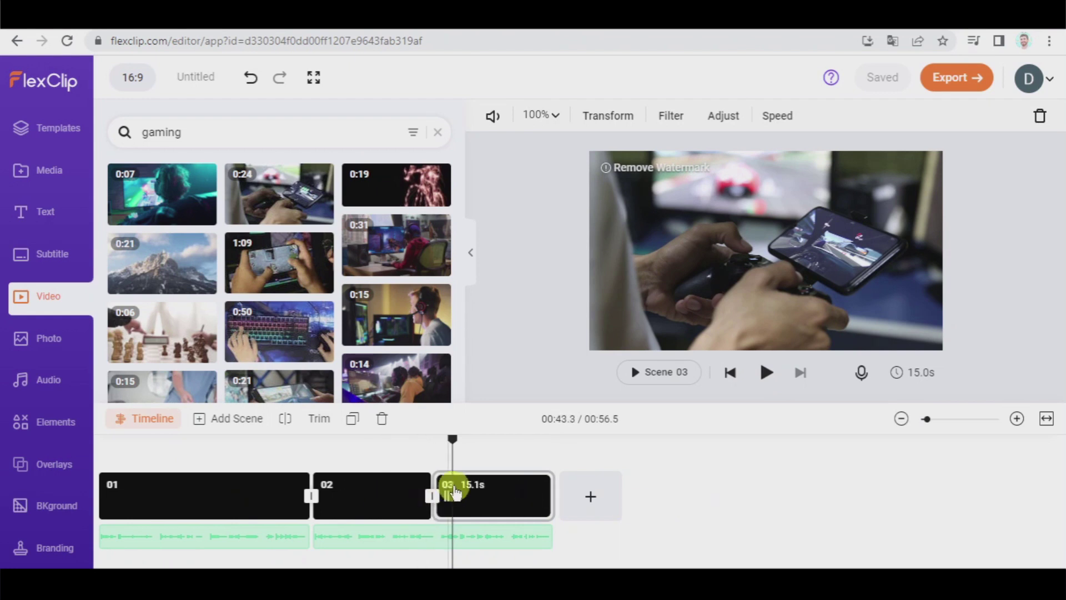
pyautogui.click(433, 497)
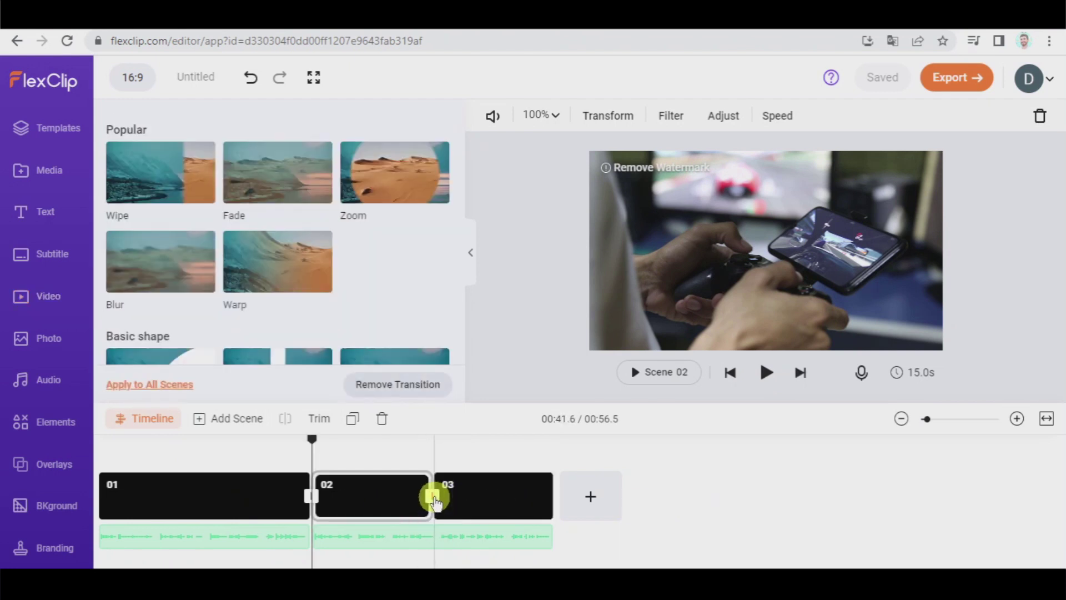
pyautogui.click(127, 171)
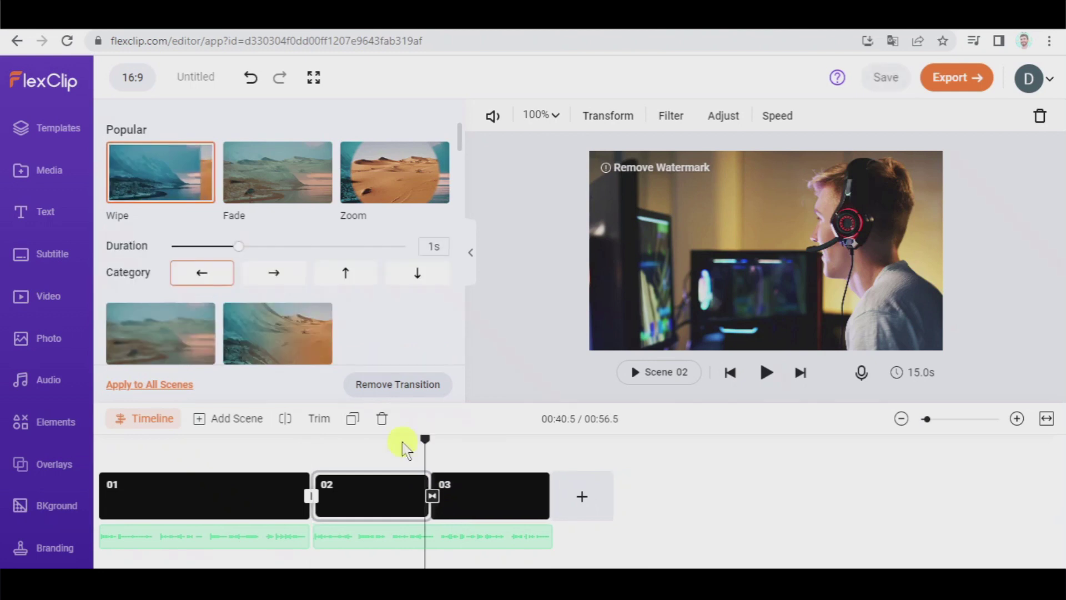
pyautogui.click(405, 443)
pyautogui.click(763, 382)
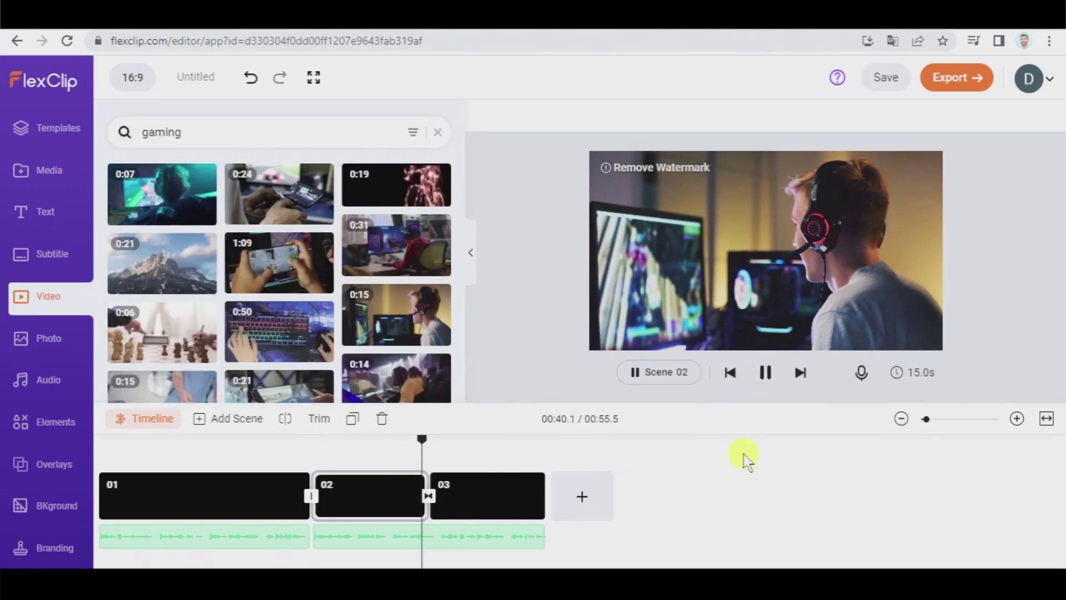
pyautogui.click(765, 371)
pyautogui.click(544, 464)
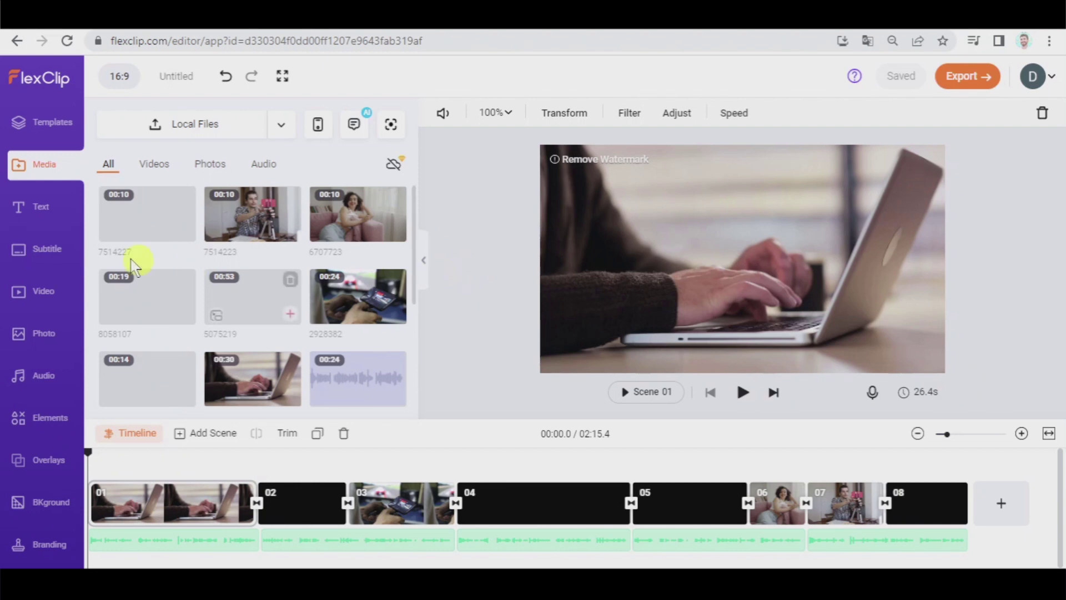
# - Generate Auto AI subtitles in English for all content with a yellow style
pyautogui.click(51, 254)
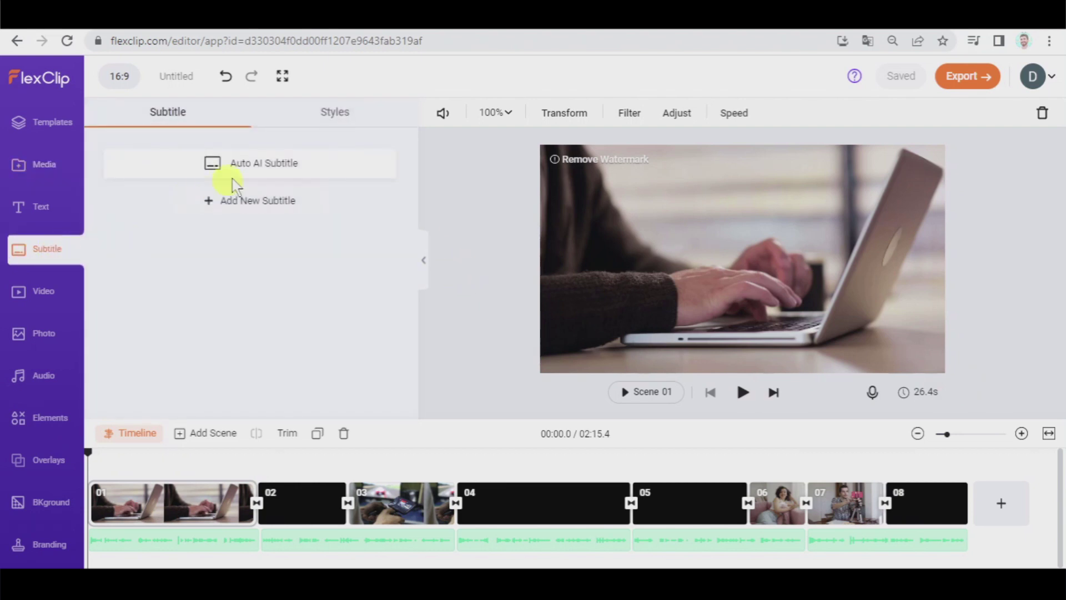
pyautogui.click(262, 163)
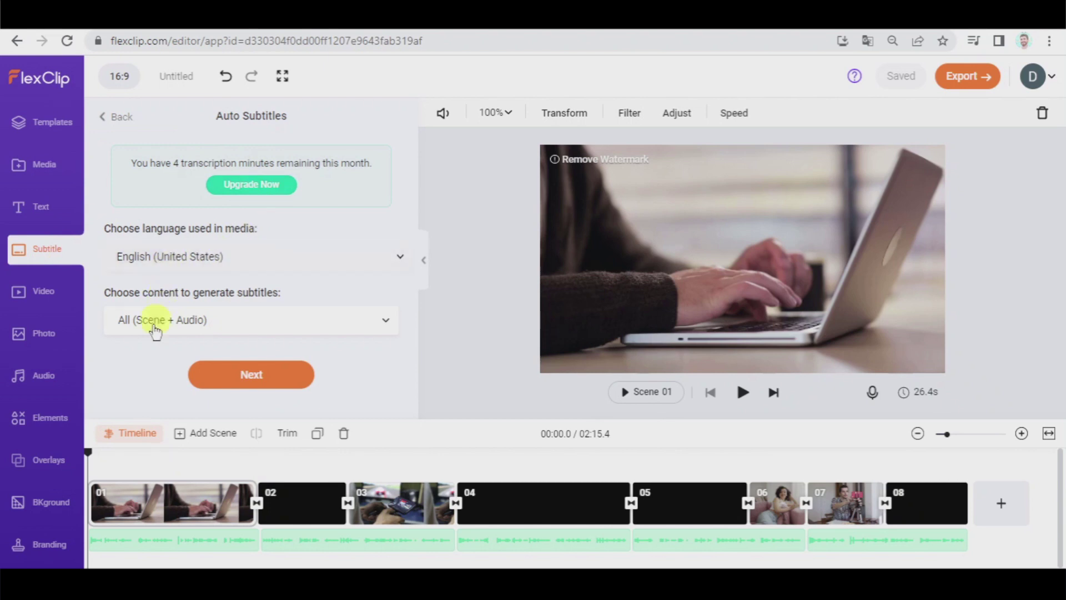
pyautogui.click(261, 372)
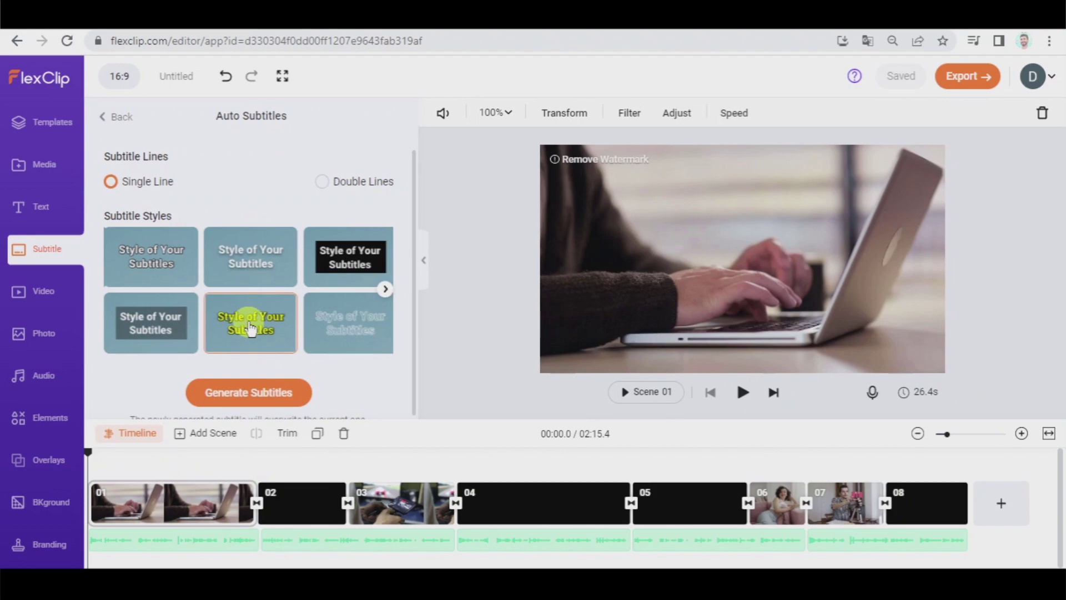
pyautogui.click(248, 389)
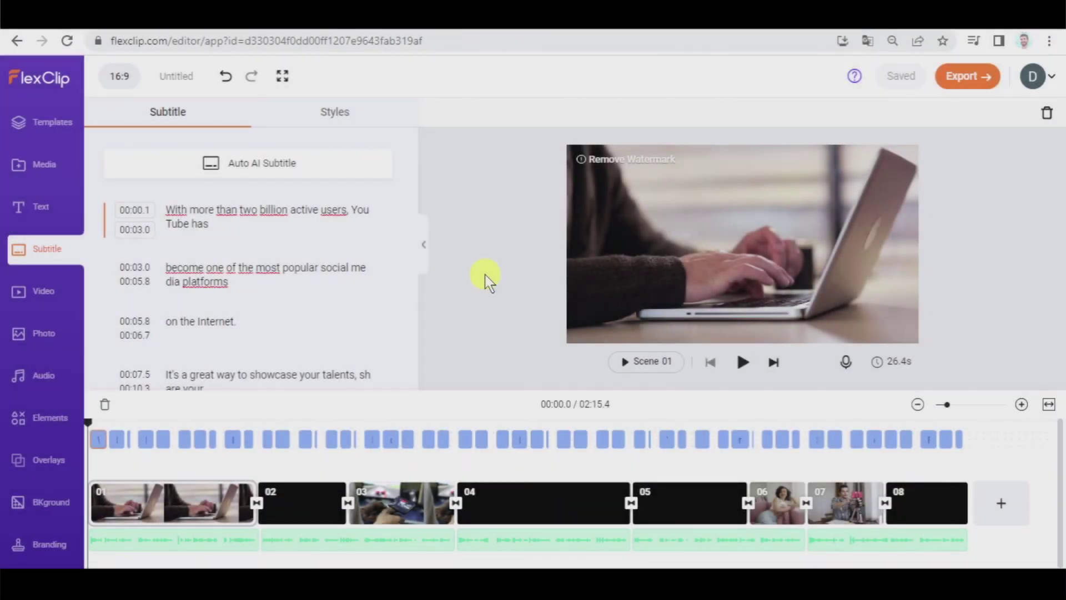
# - Review the first subtitle lines and their styling, then bring up the export formats
pyautogui.click(99, 444)
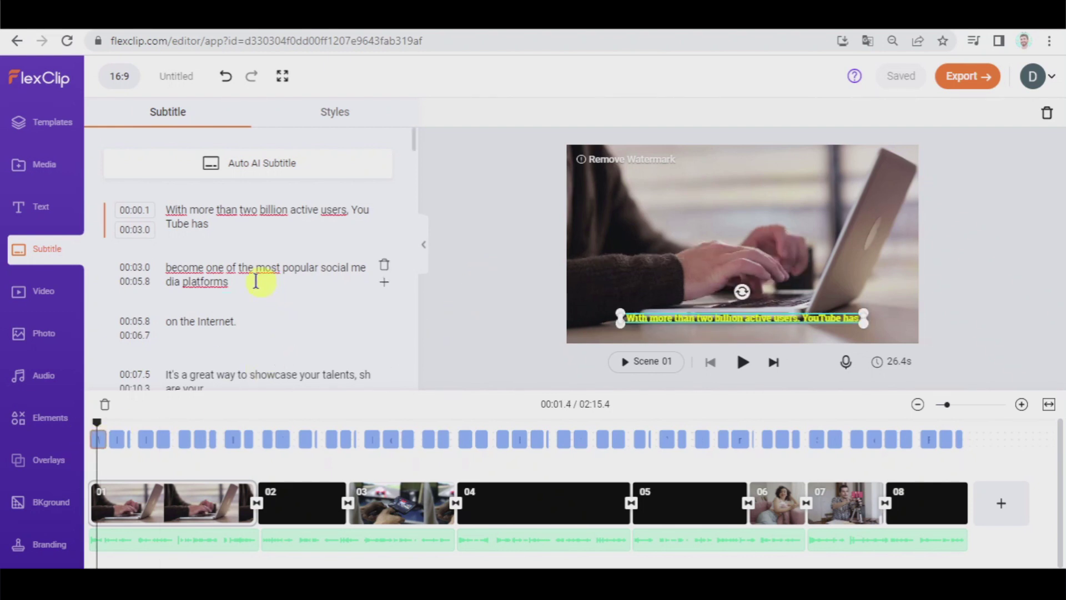
pyautogui.click(269, 269)
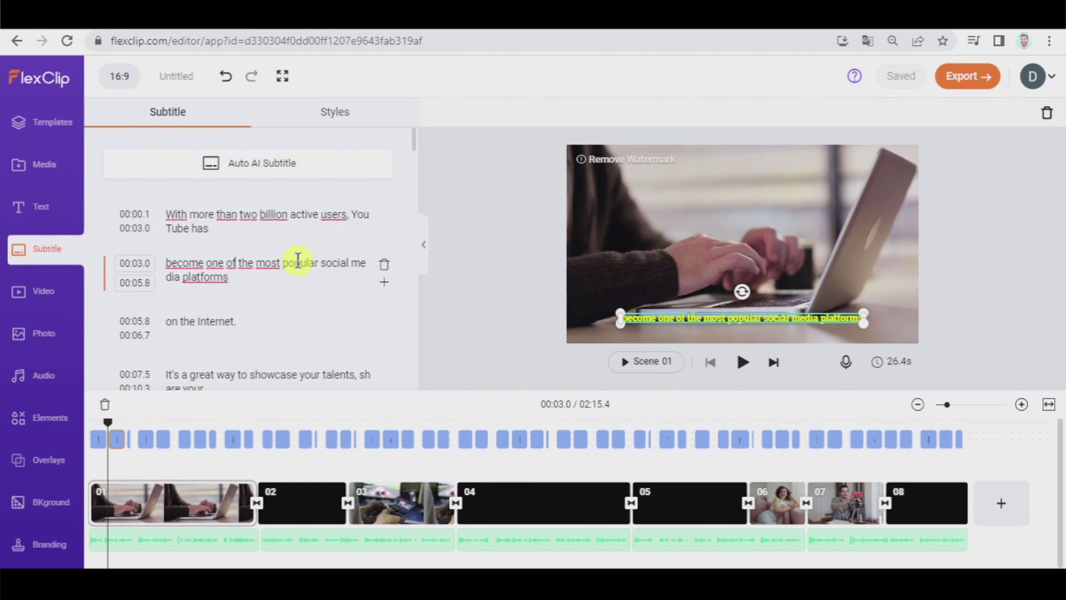
pyautogui.click(347, 114)
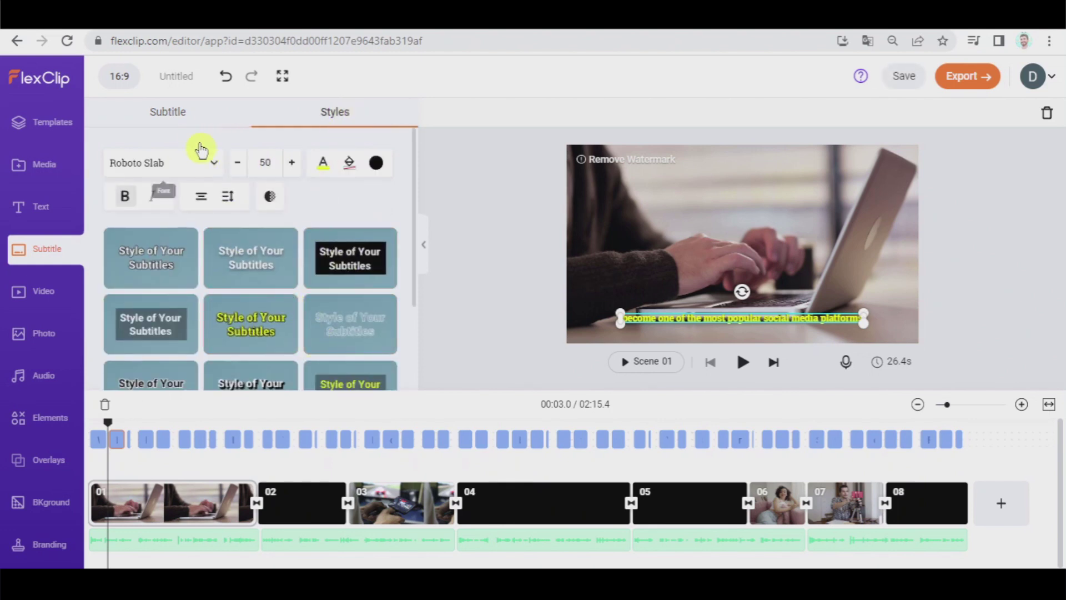
pyautogui.click(188, 124)
pyautogui.click(460, 247)
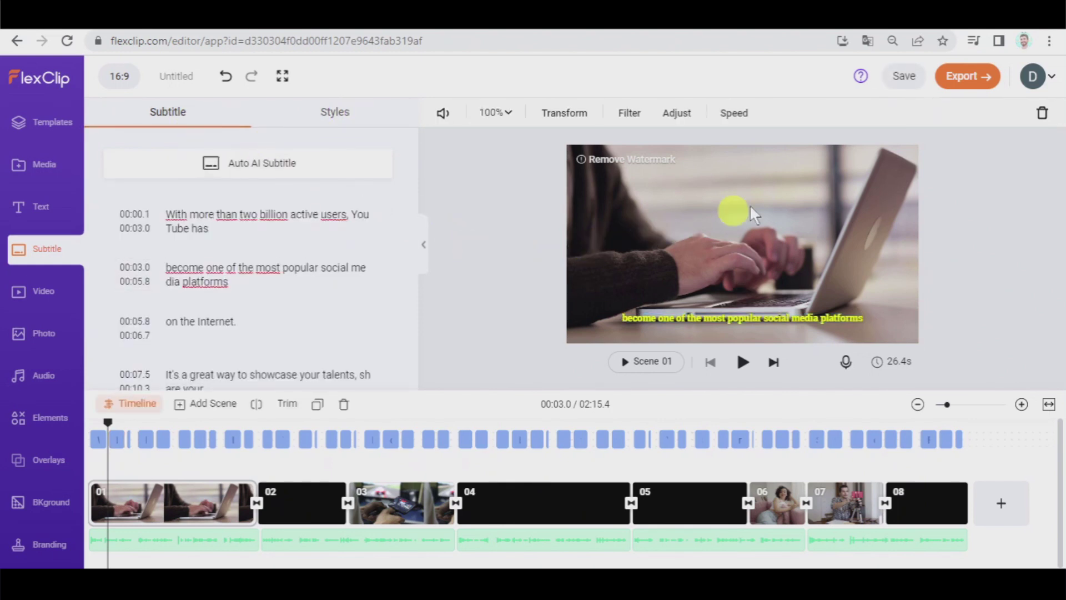
pyautogui.click(980, 82)
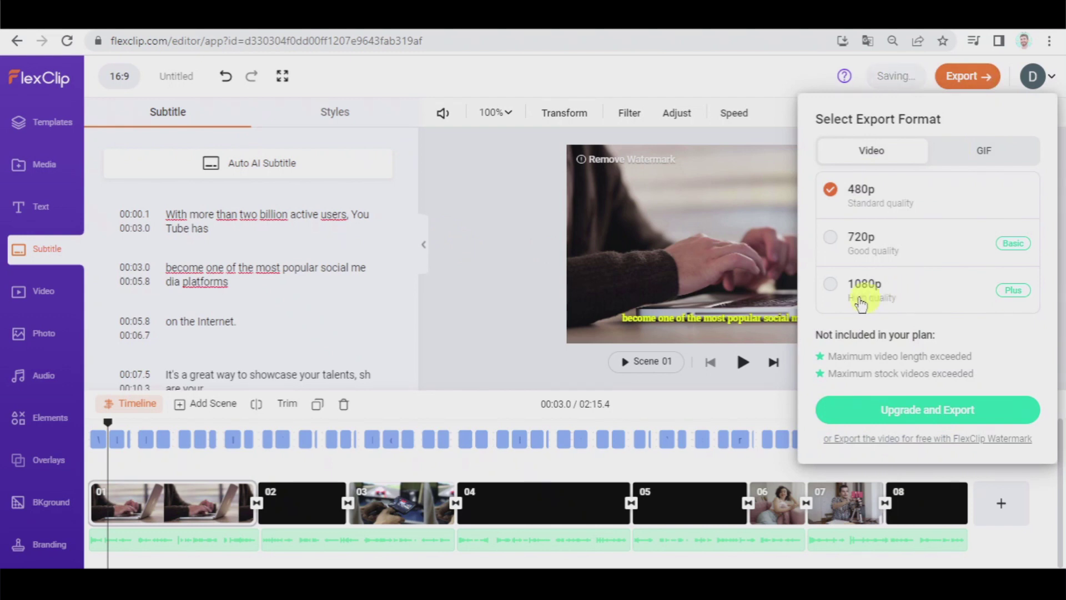
# - Choose 1080p as the export quality
pyautogui.click(833, 286)
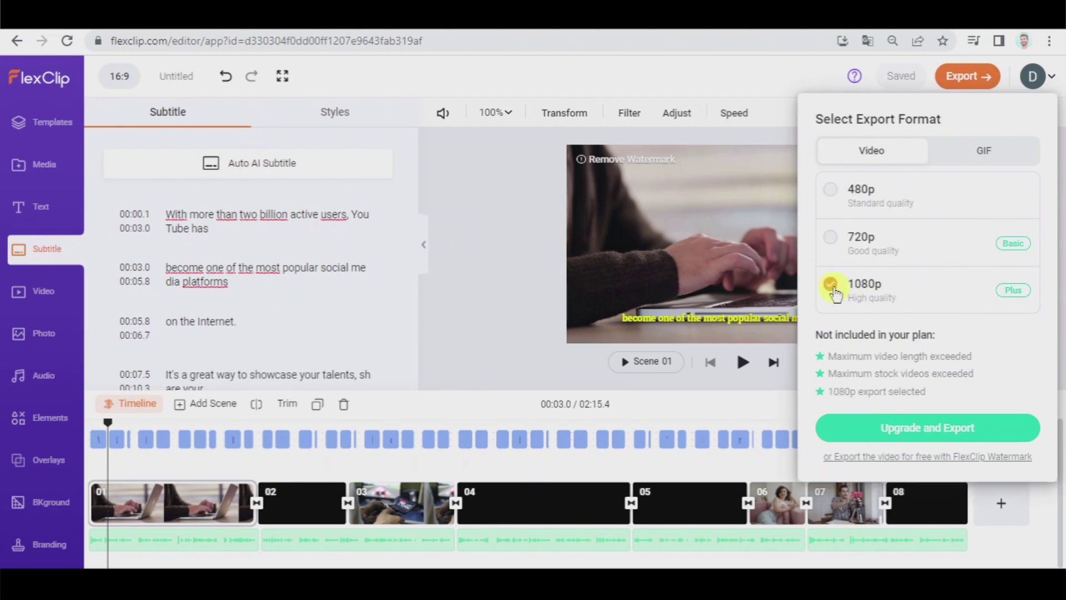
# - Export the video for free with the FlexClip watermark
pyautogui.click(898, 459)
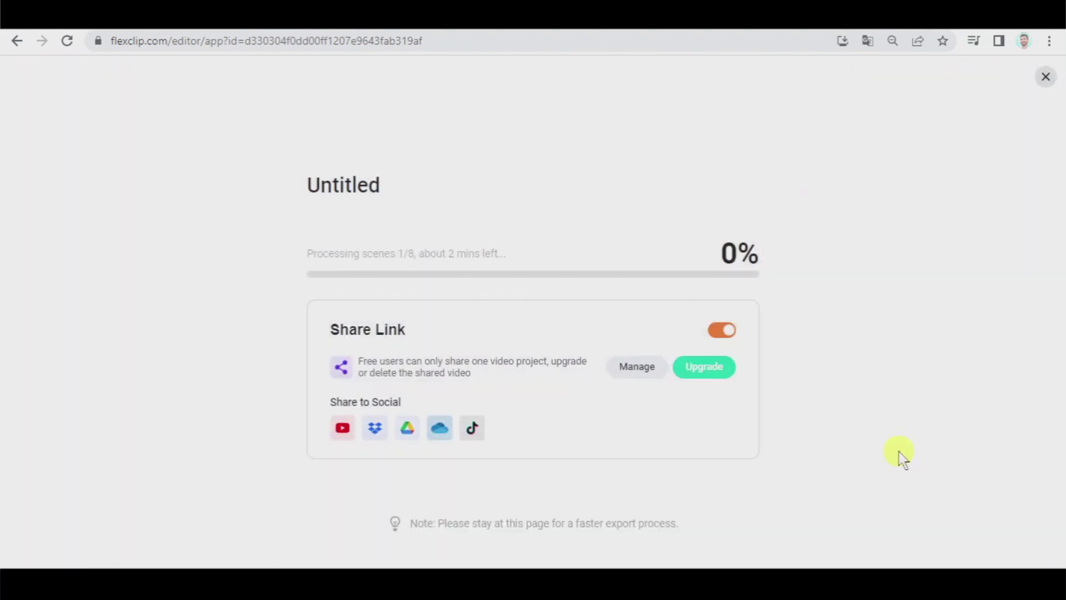